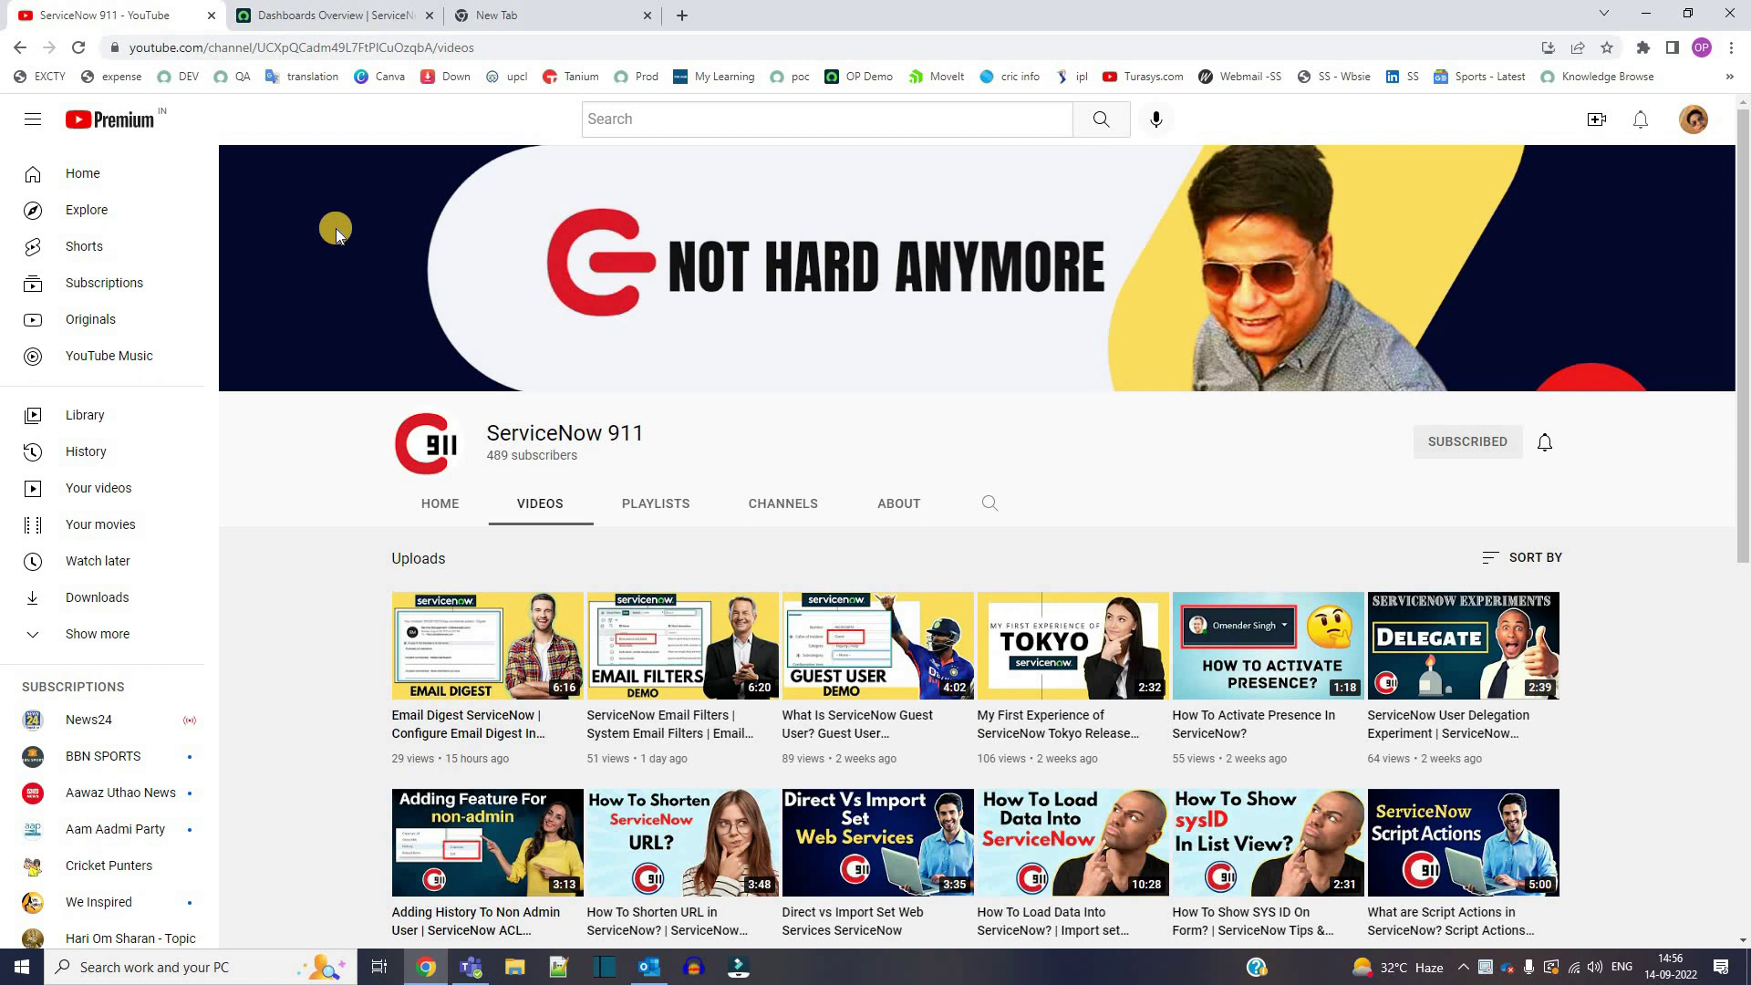
Switch from the YouTube channel to the ServiceNow Dashboards Overview tab.
left_click(333, 14)
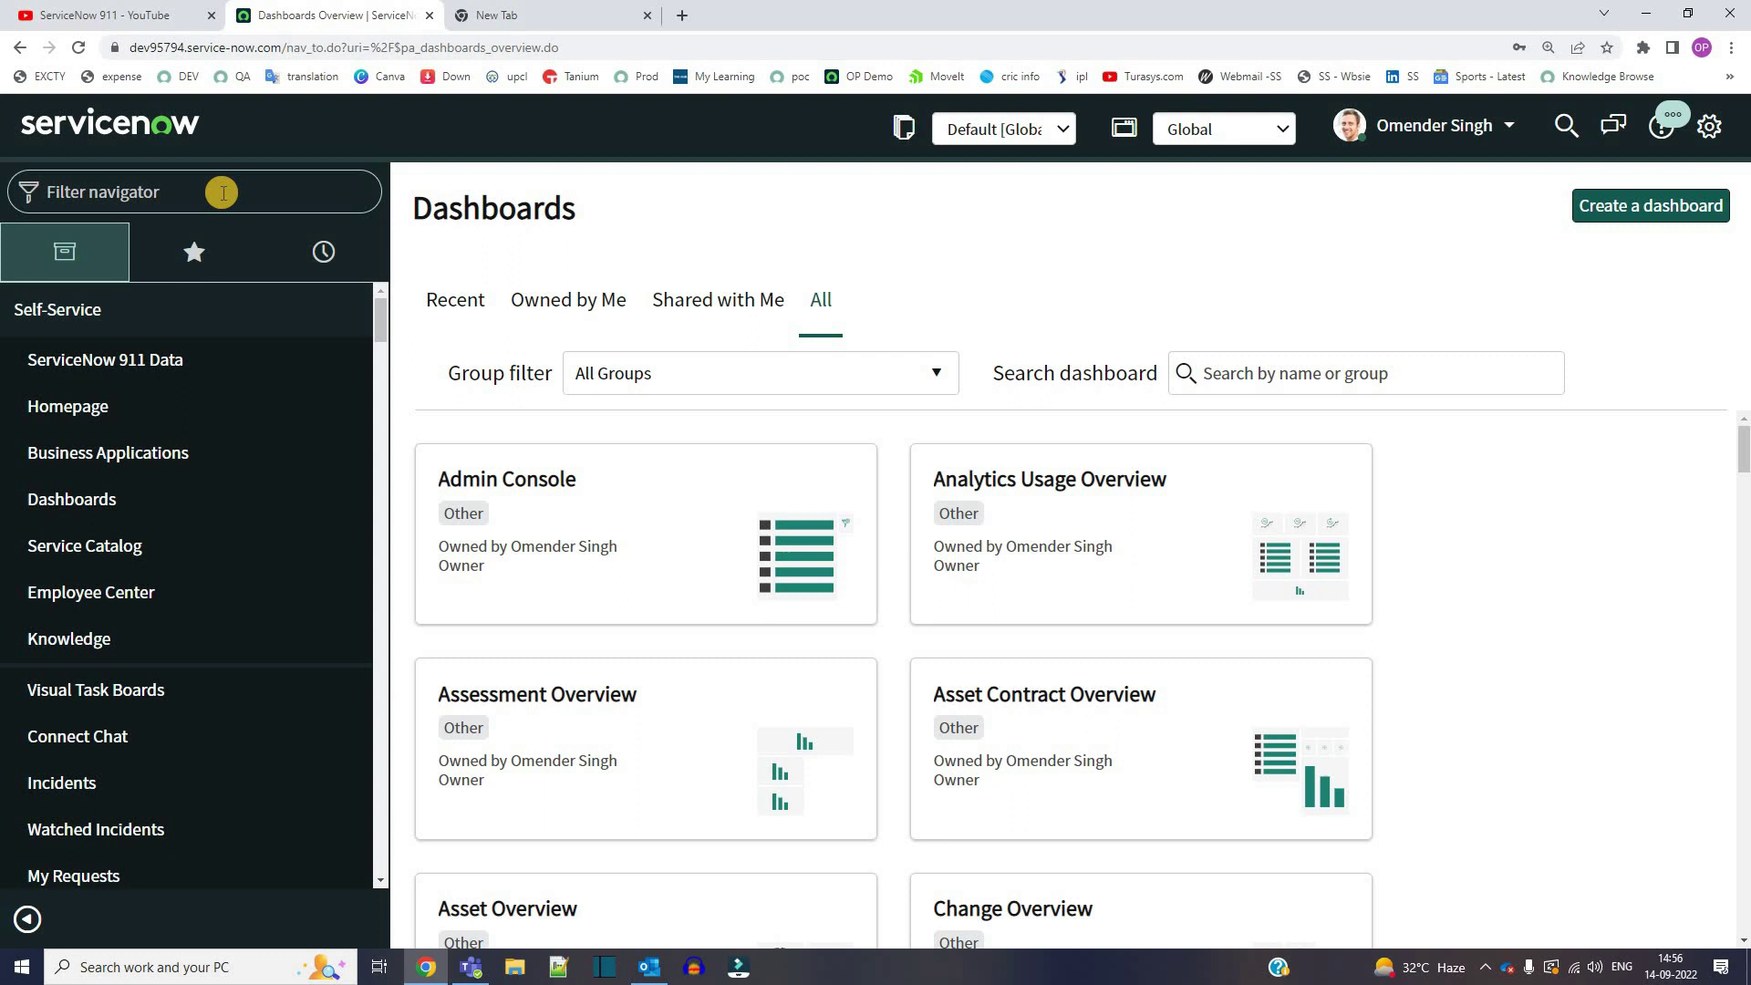
Open the Incident list via INC in a new tab and point out four empty short descriptions.
type("IN")
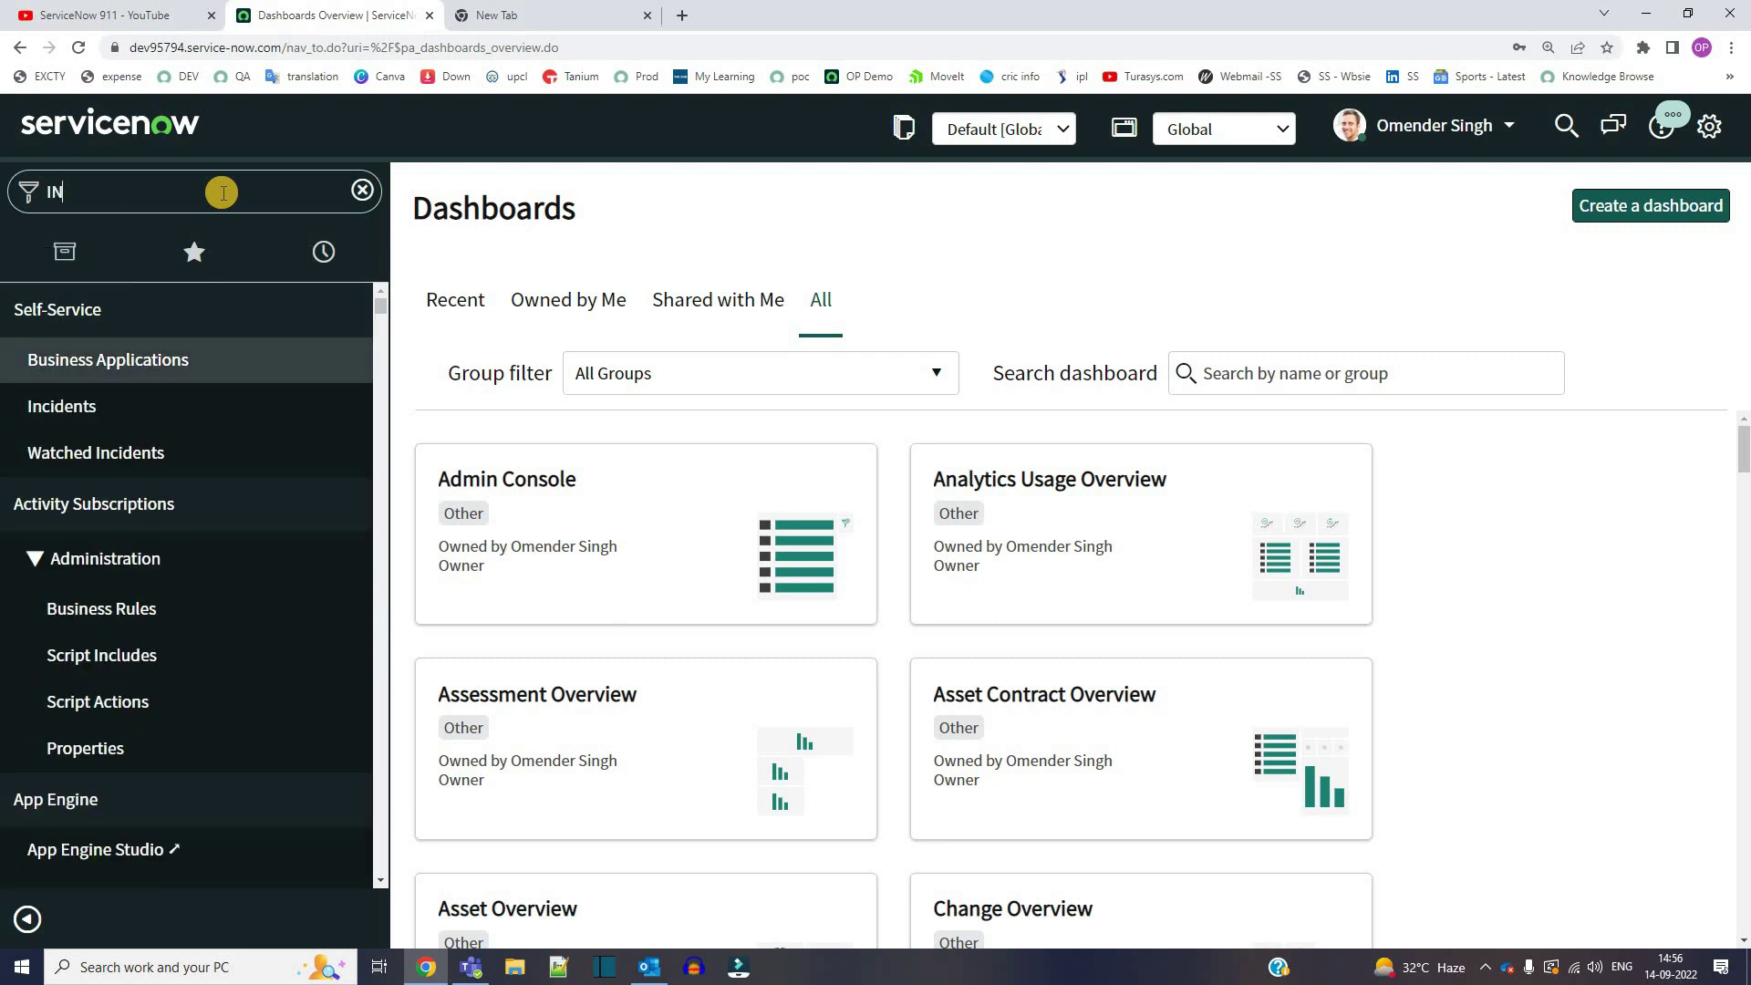
type("C")
key("Return")
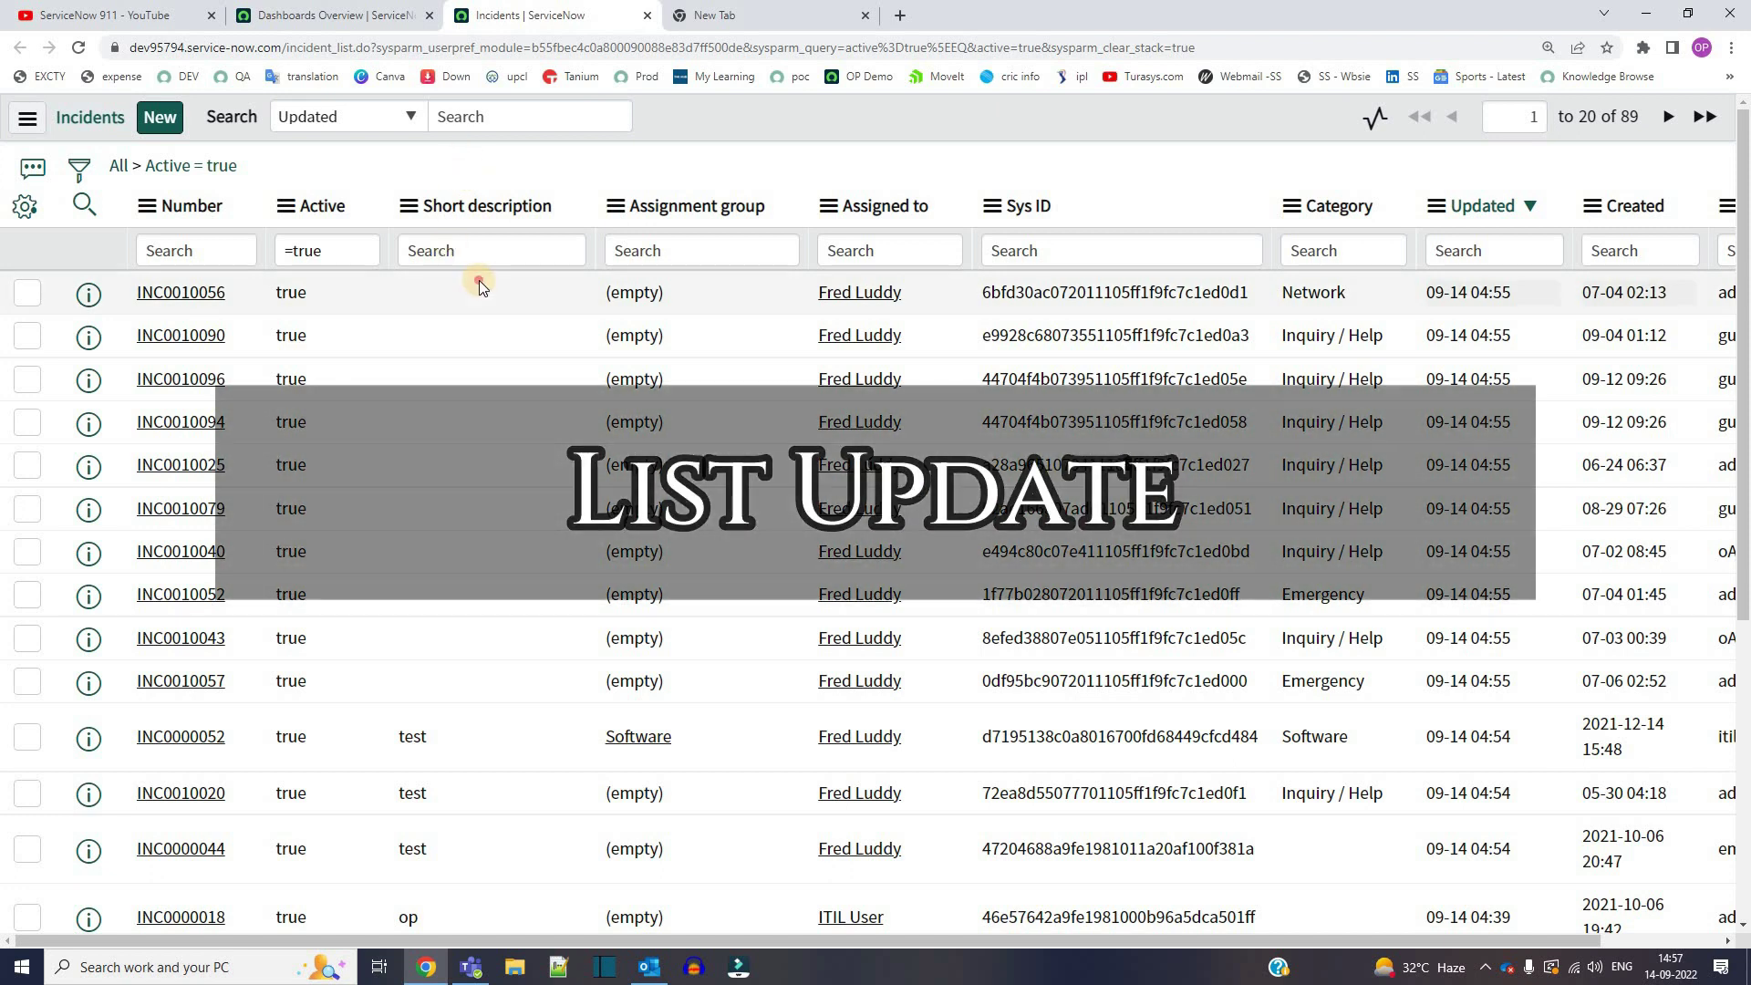
left_click(479, 288)
left_click(498, 466)
left_click(496, 329)
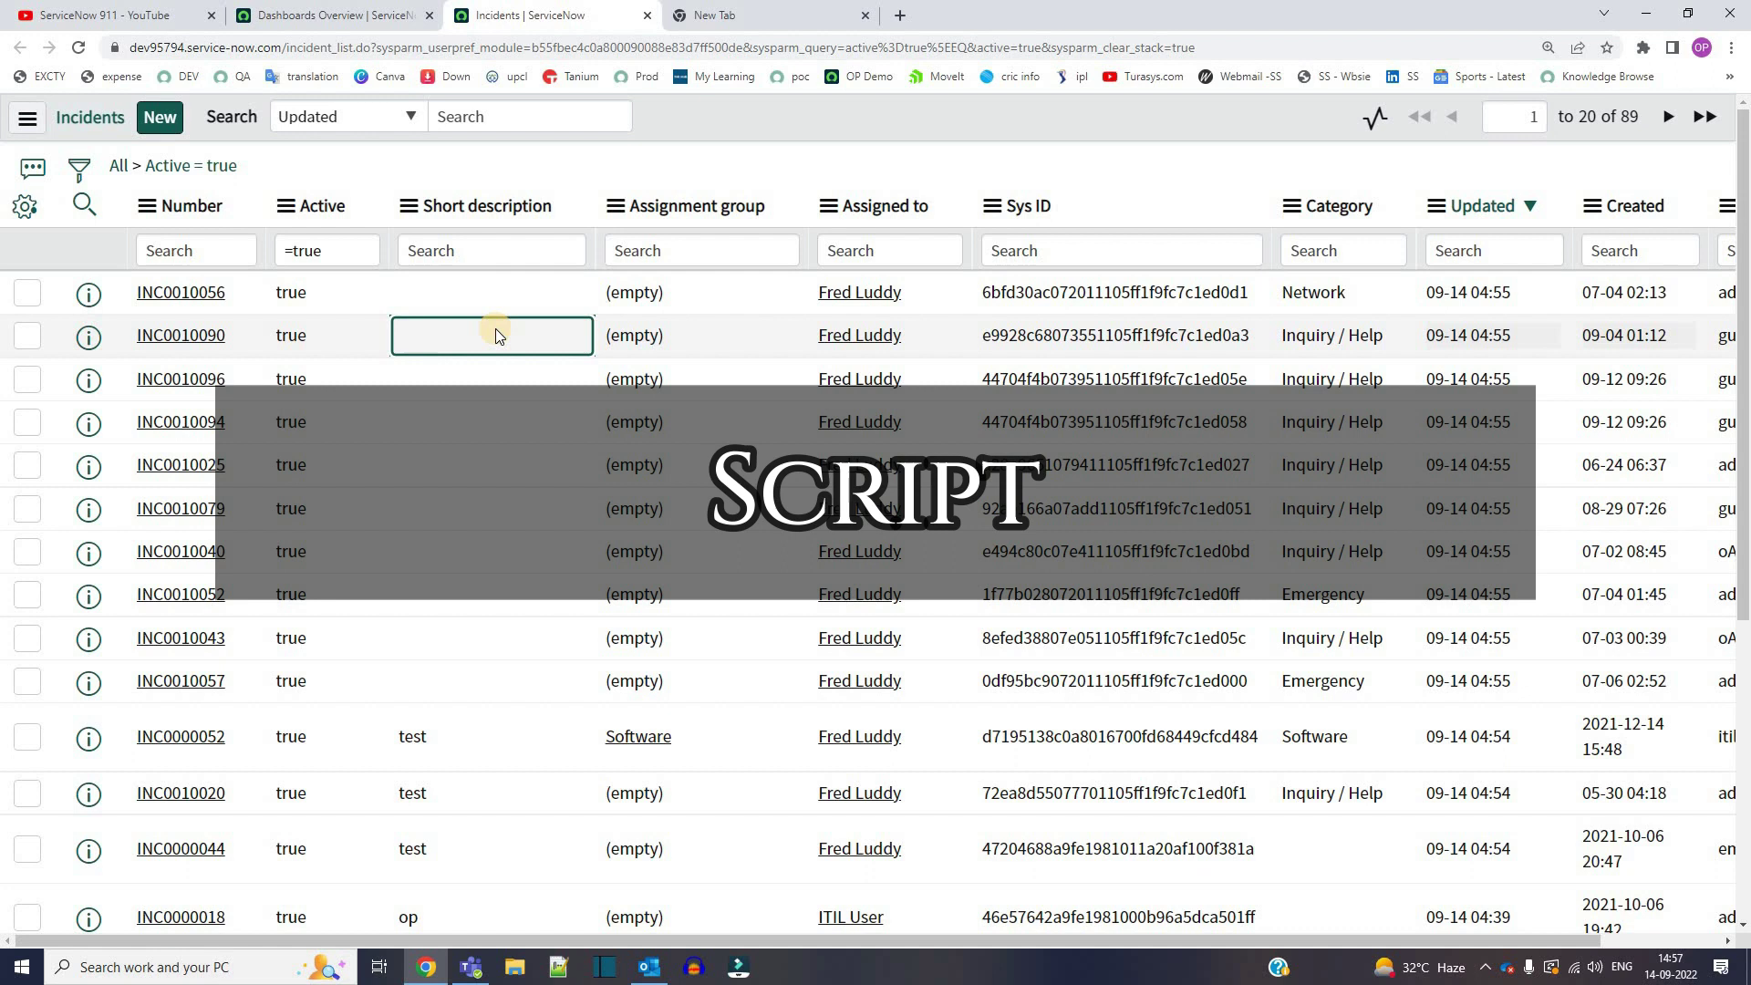
left_click(498, 500)
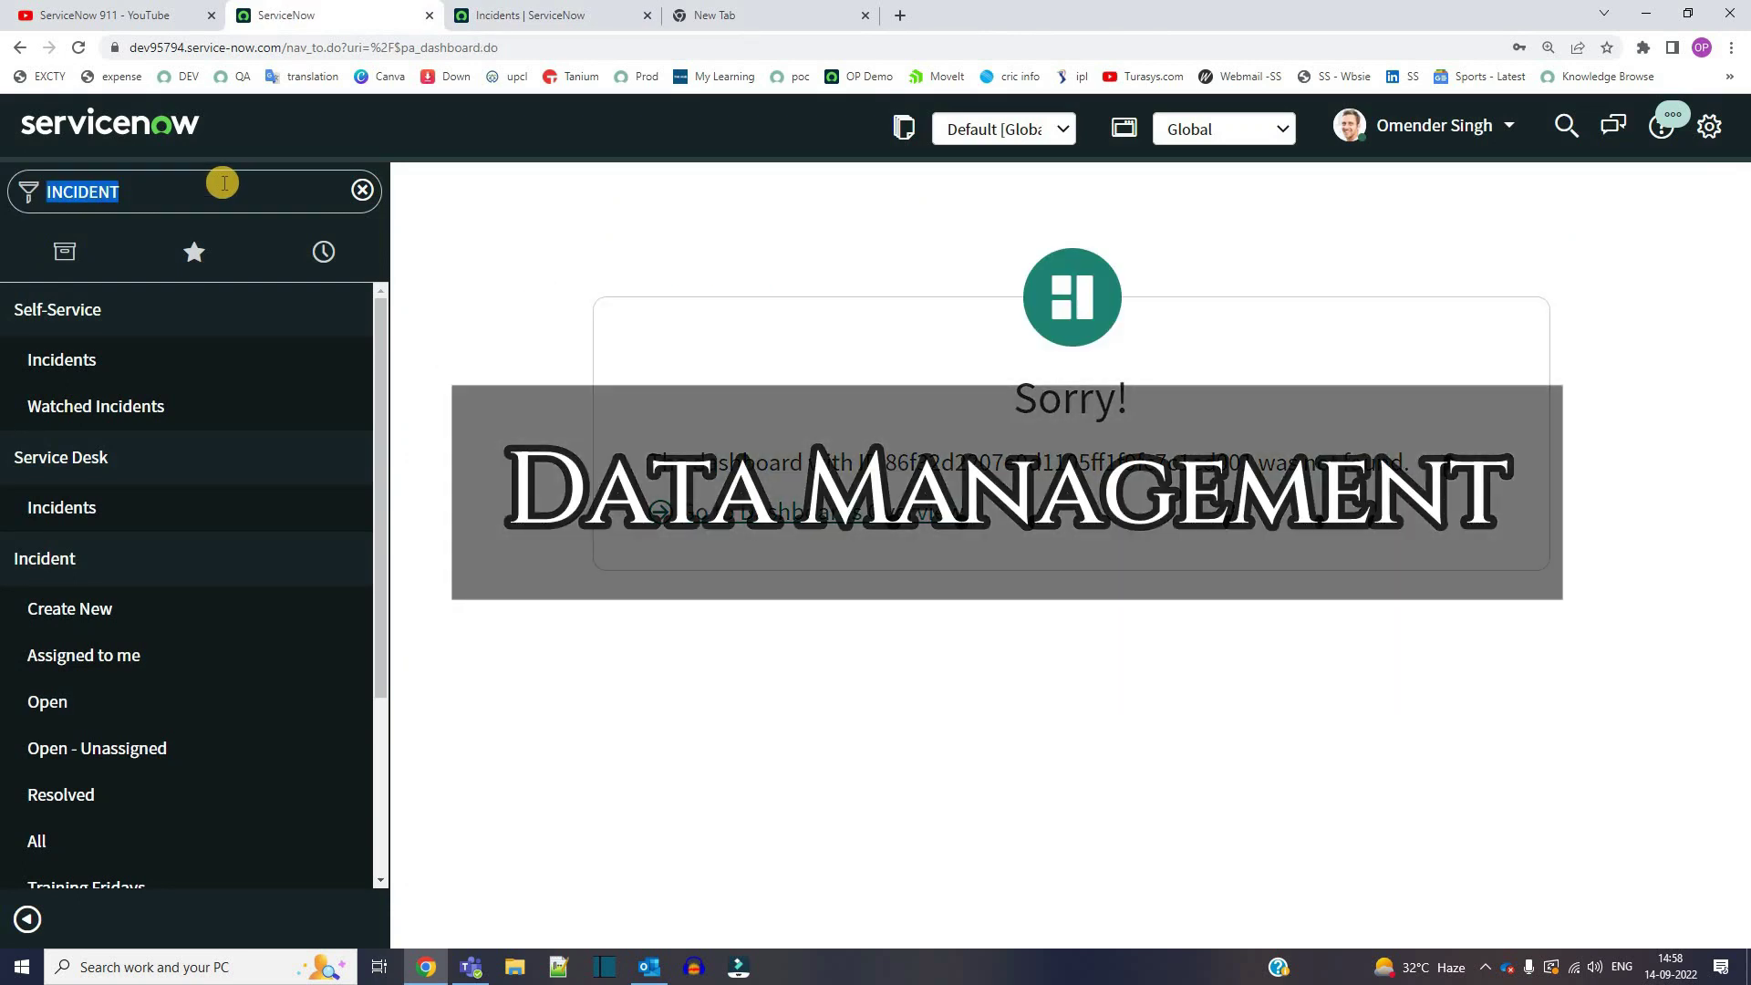
Open Data Management Update Jobs and start a new update job record.
type("DAT MANA")
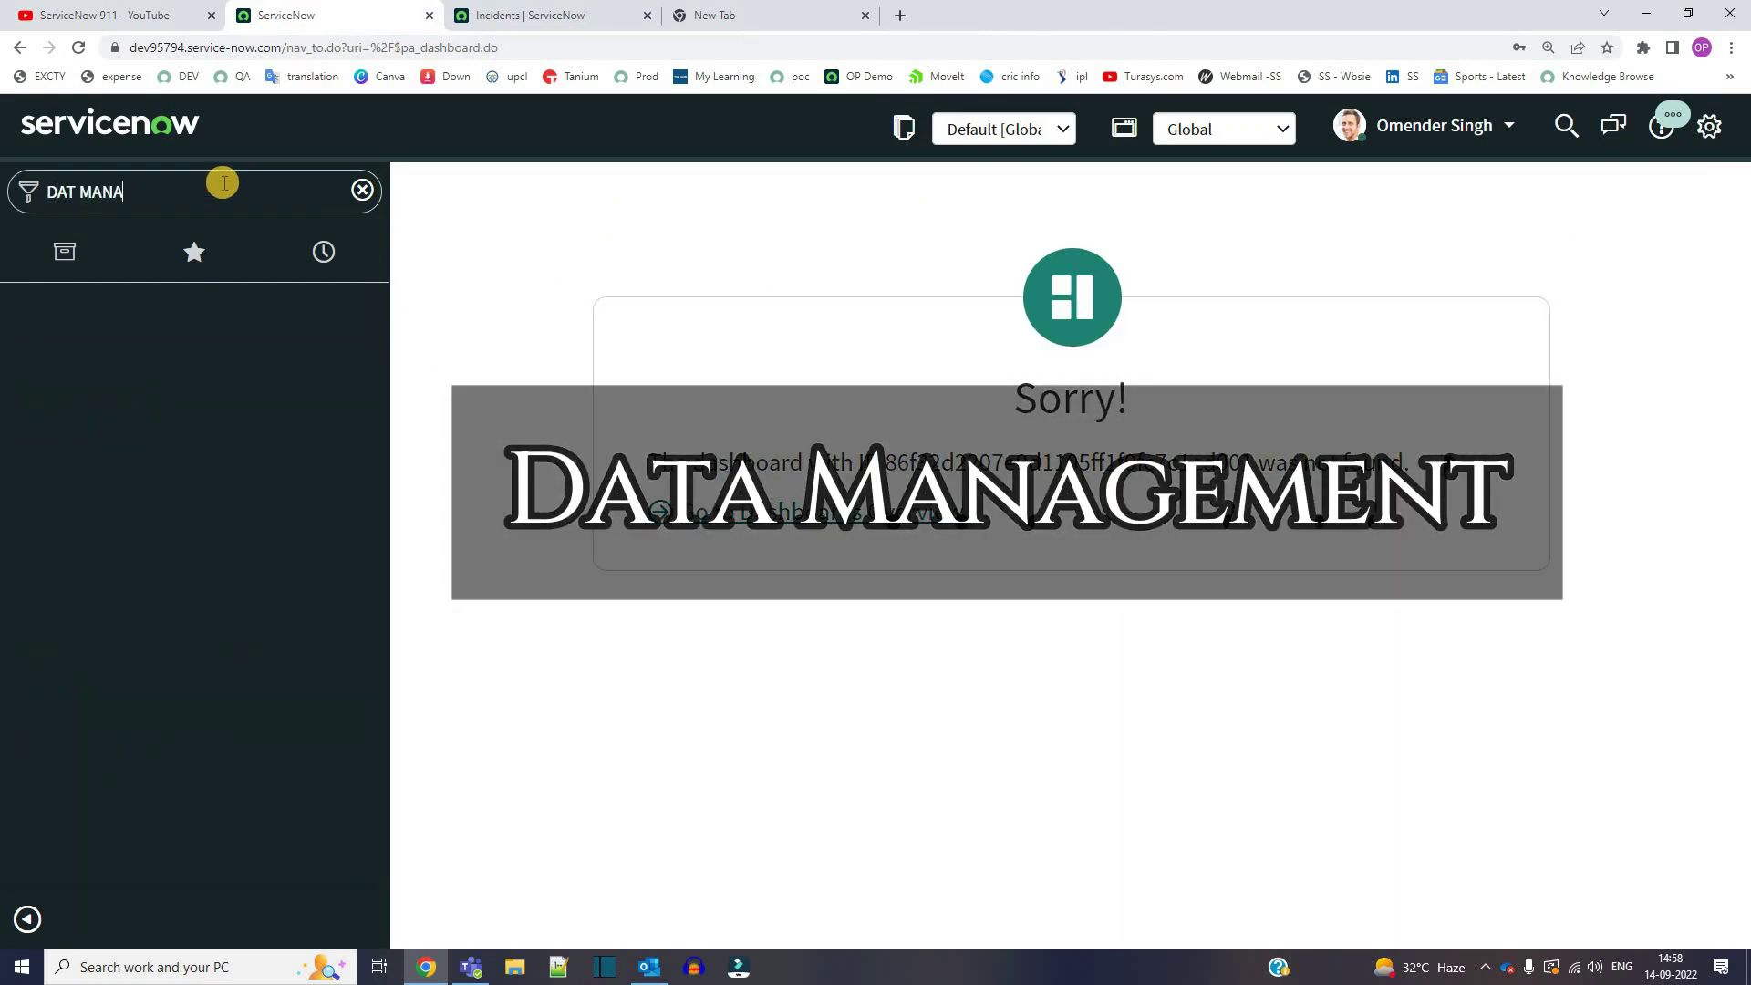
key("ctrl+a")
type("DATA MANAGEMENT")
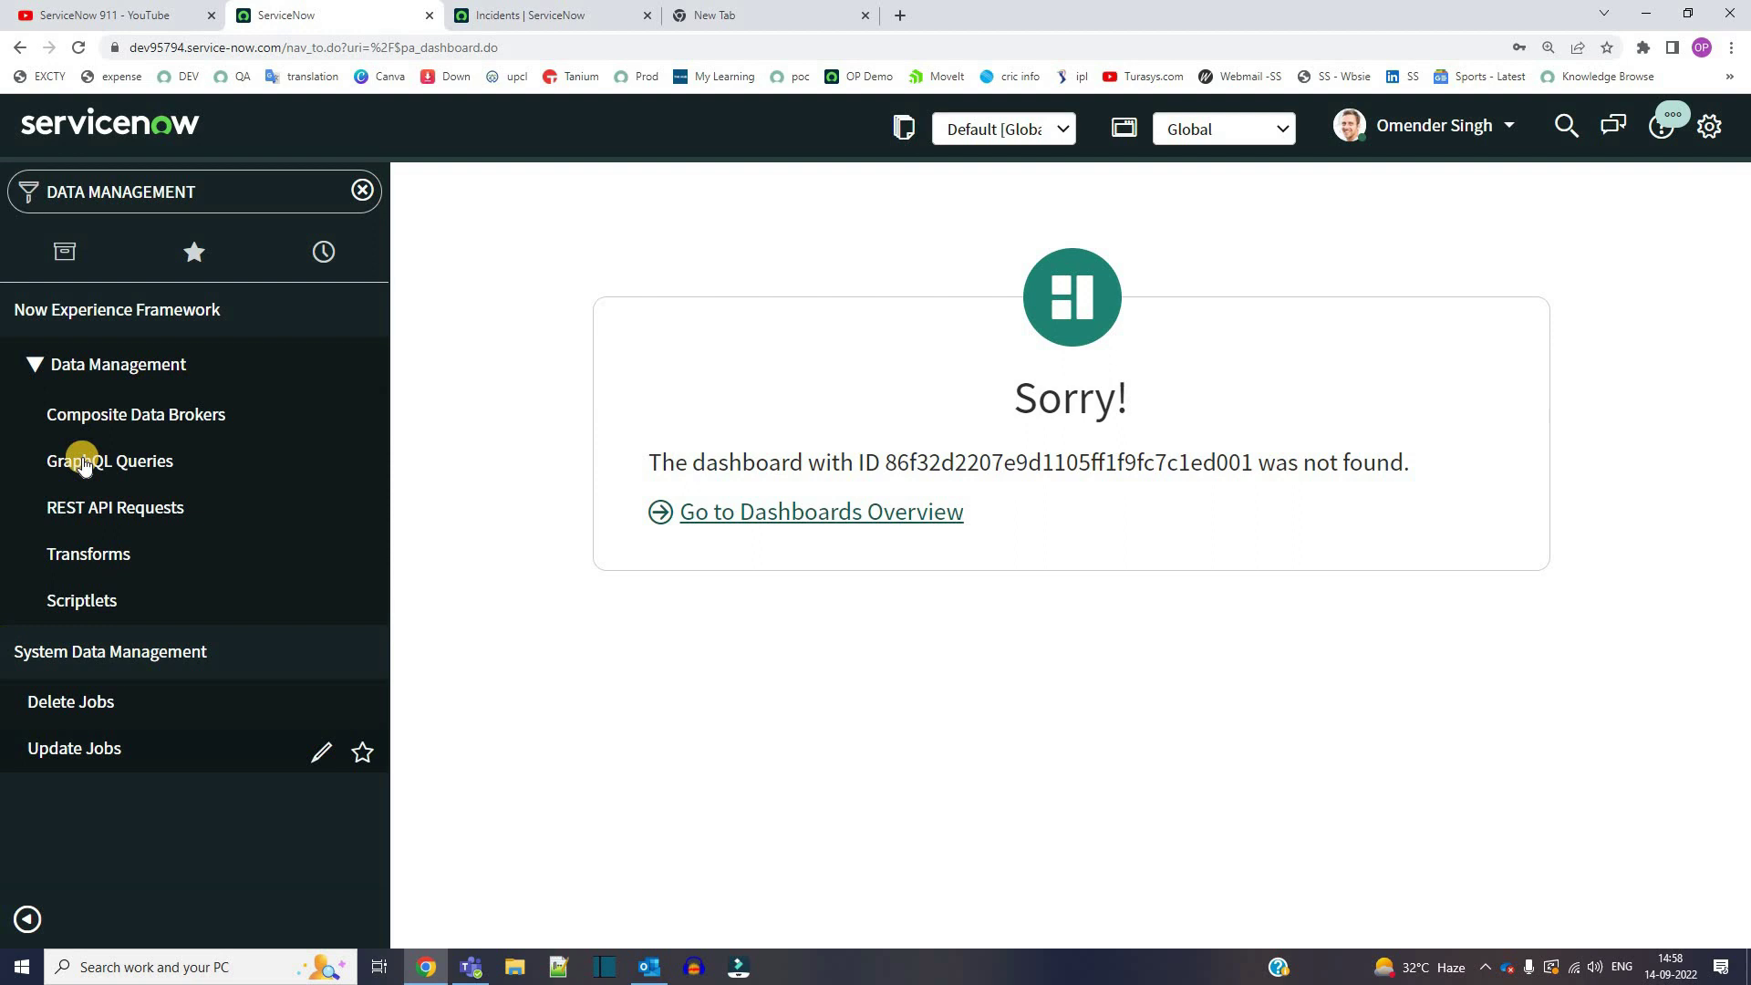
left_click(88, 749)
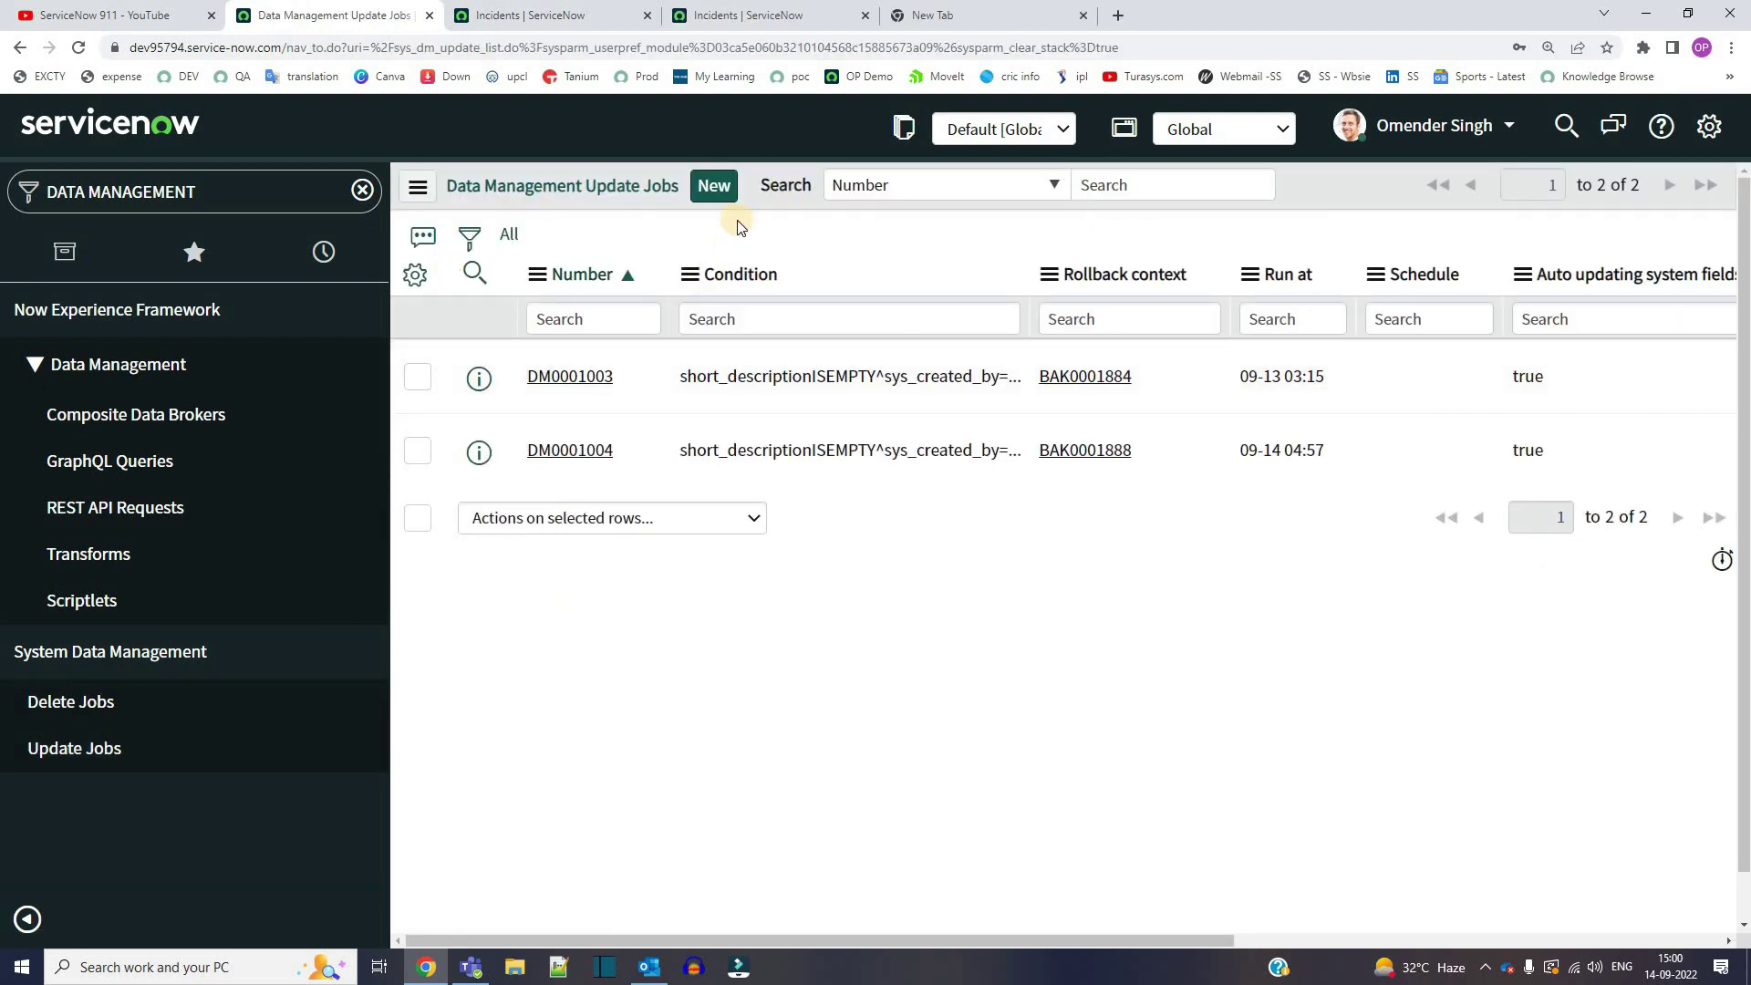
left_click(714, 186)
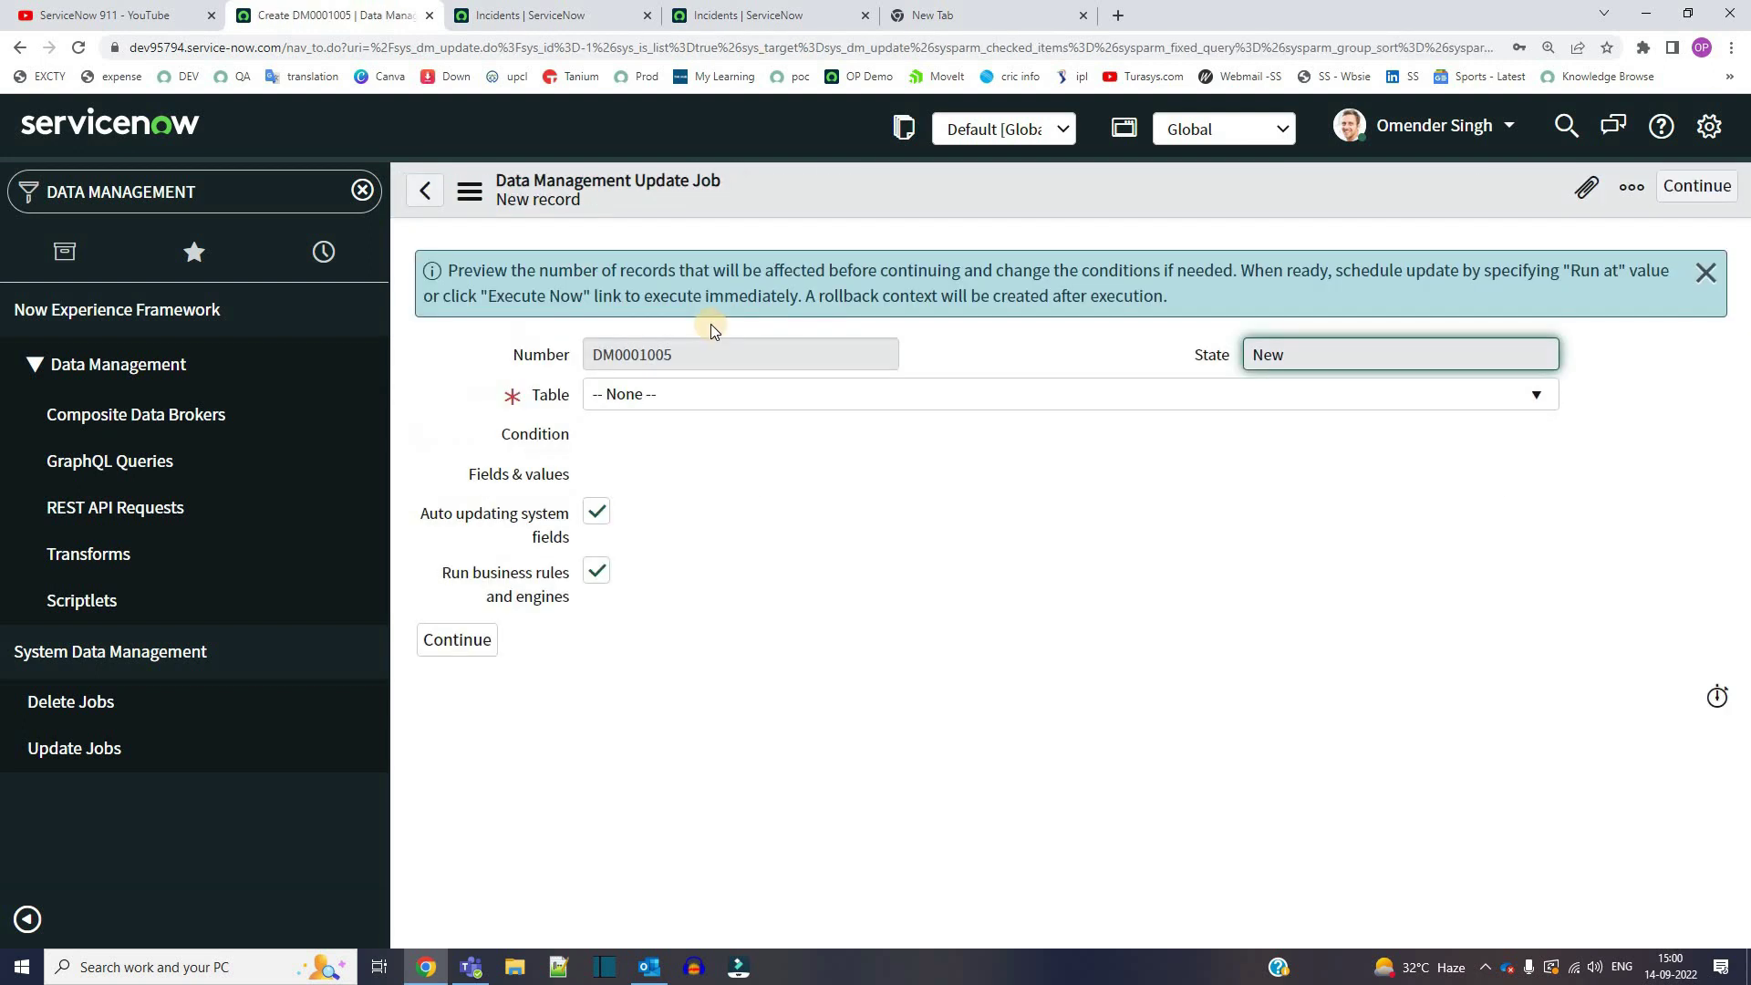
Target the Incident table with the condition Short description is empty.
left_click(706, 403)
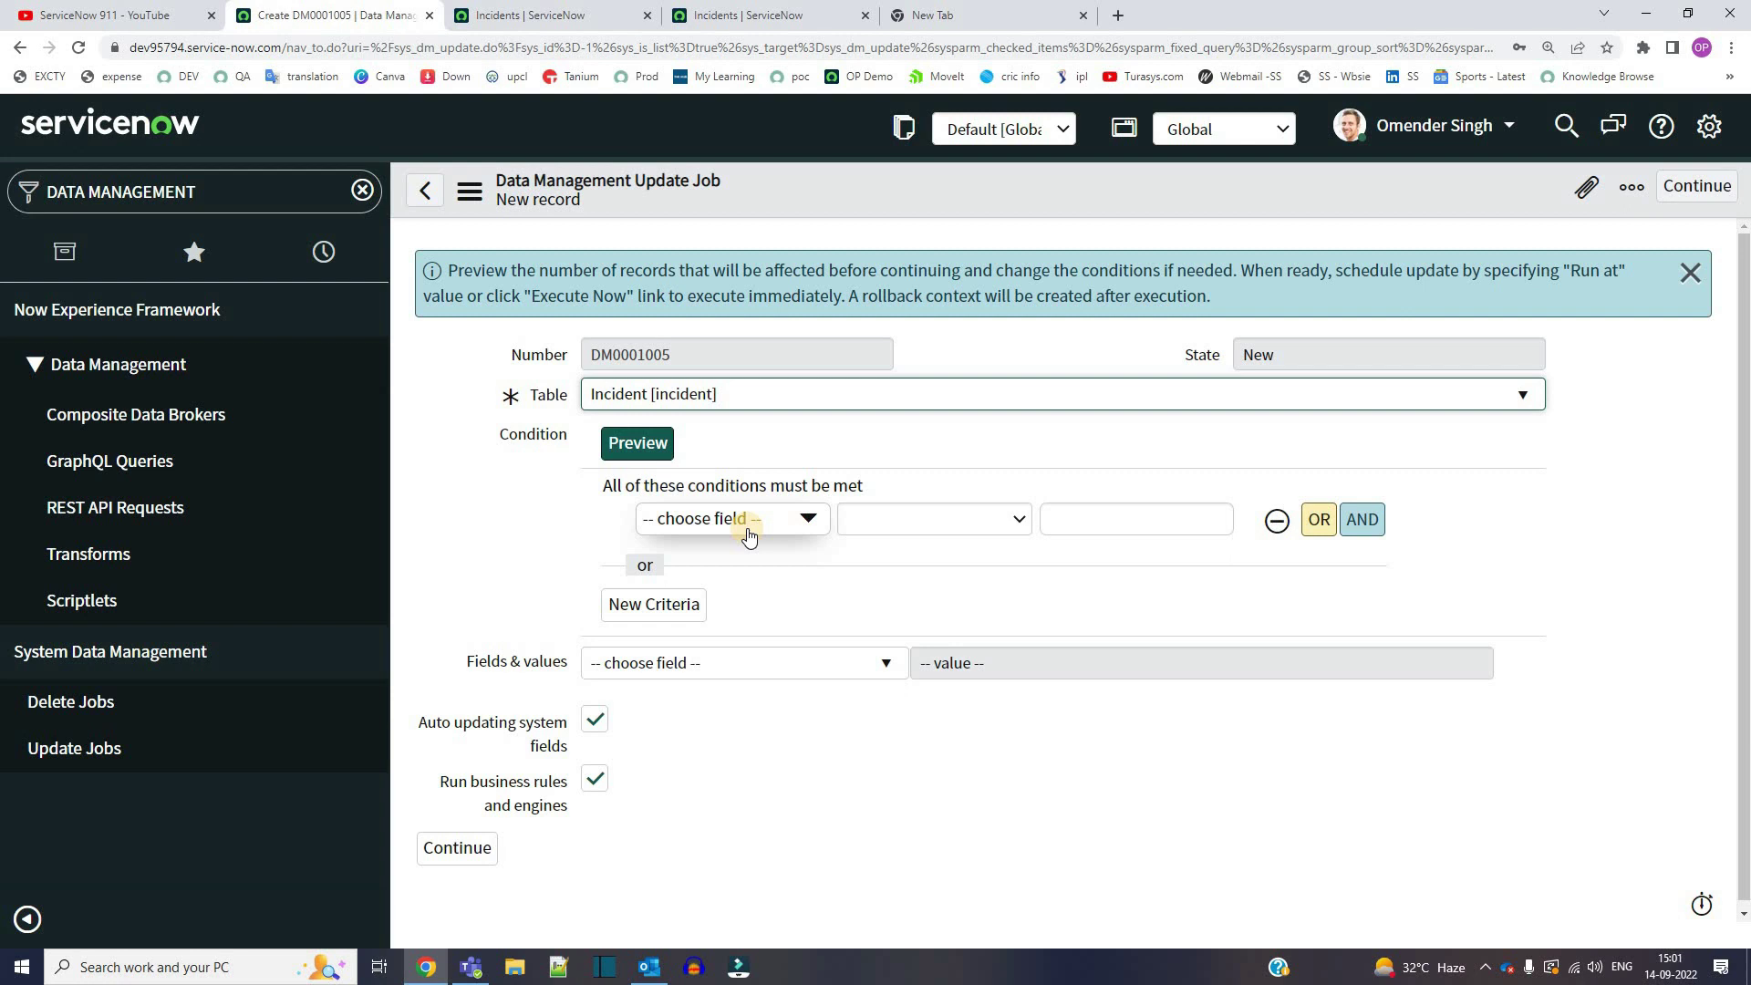
left_click(748, 520)
type("SH")
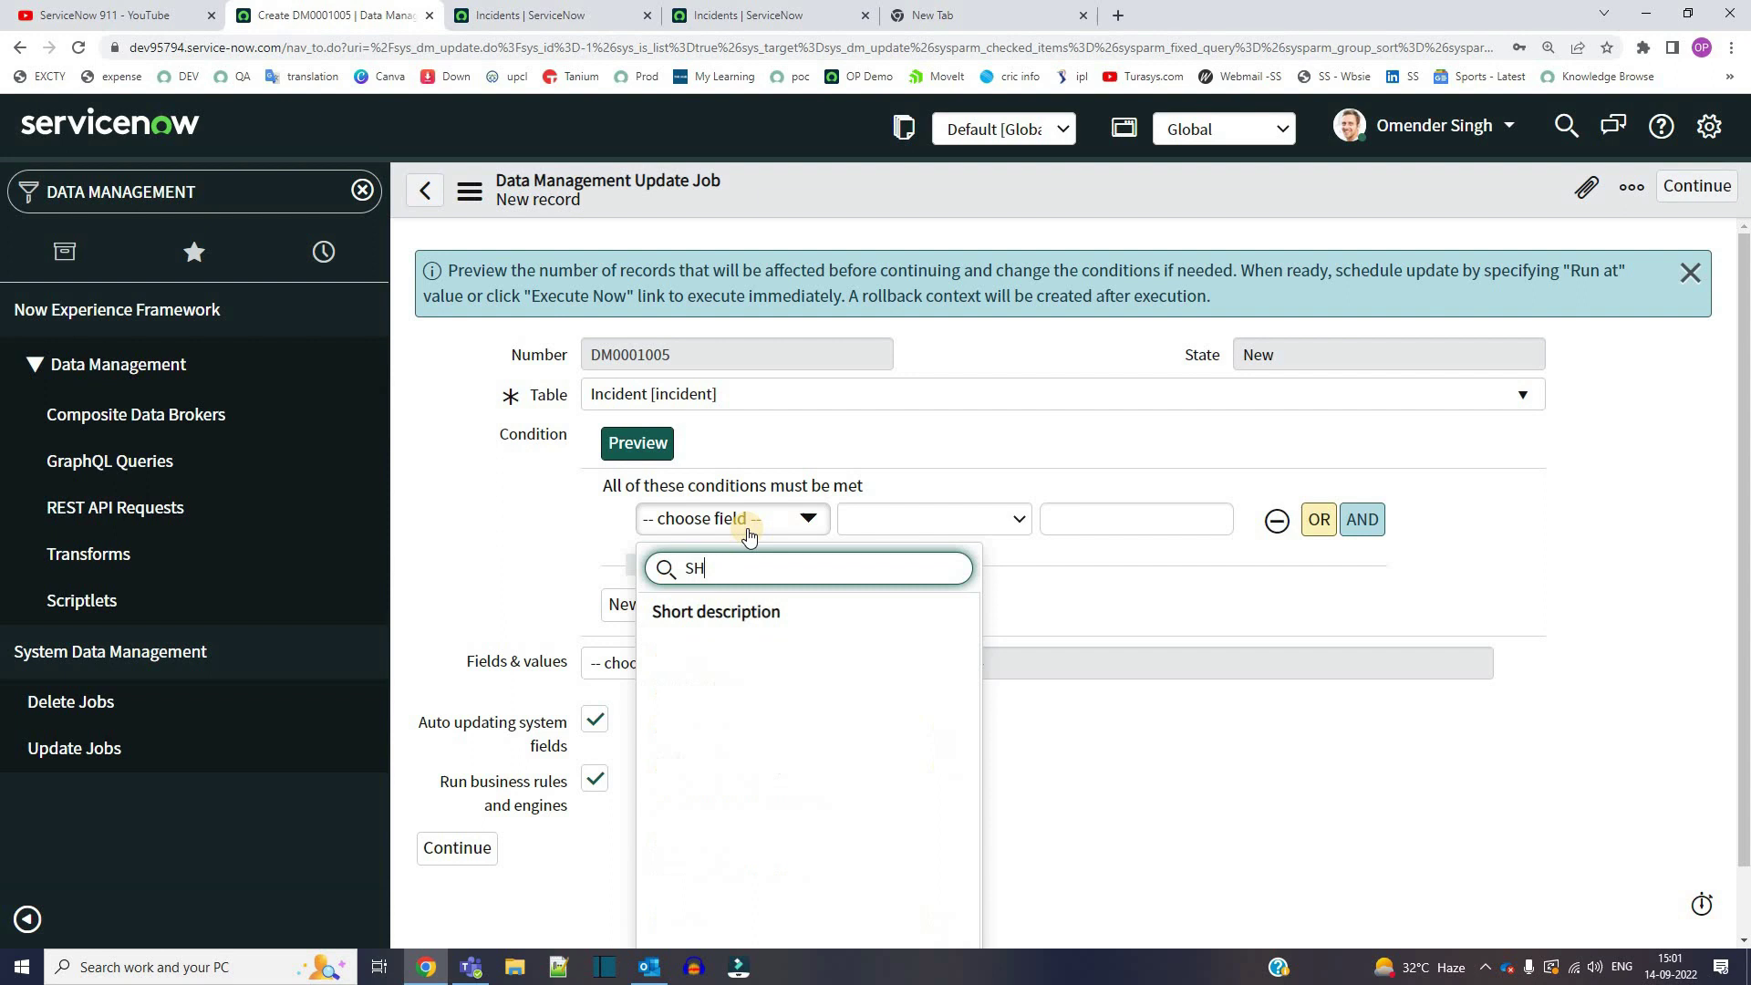
type("ORT")
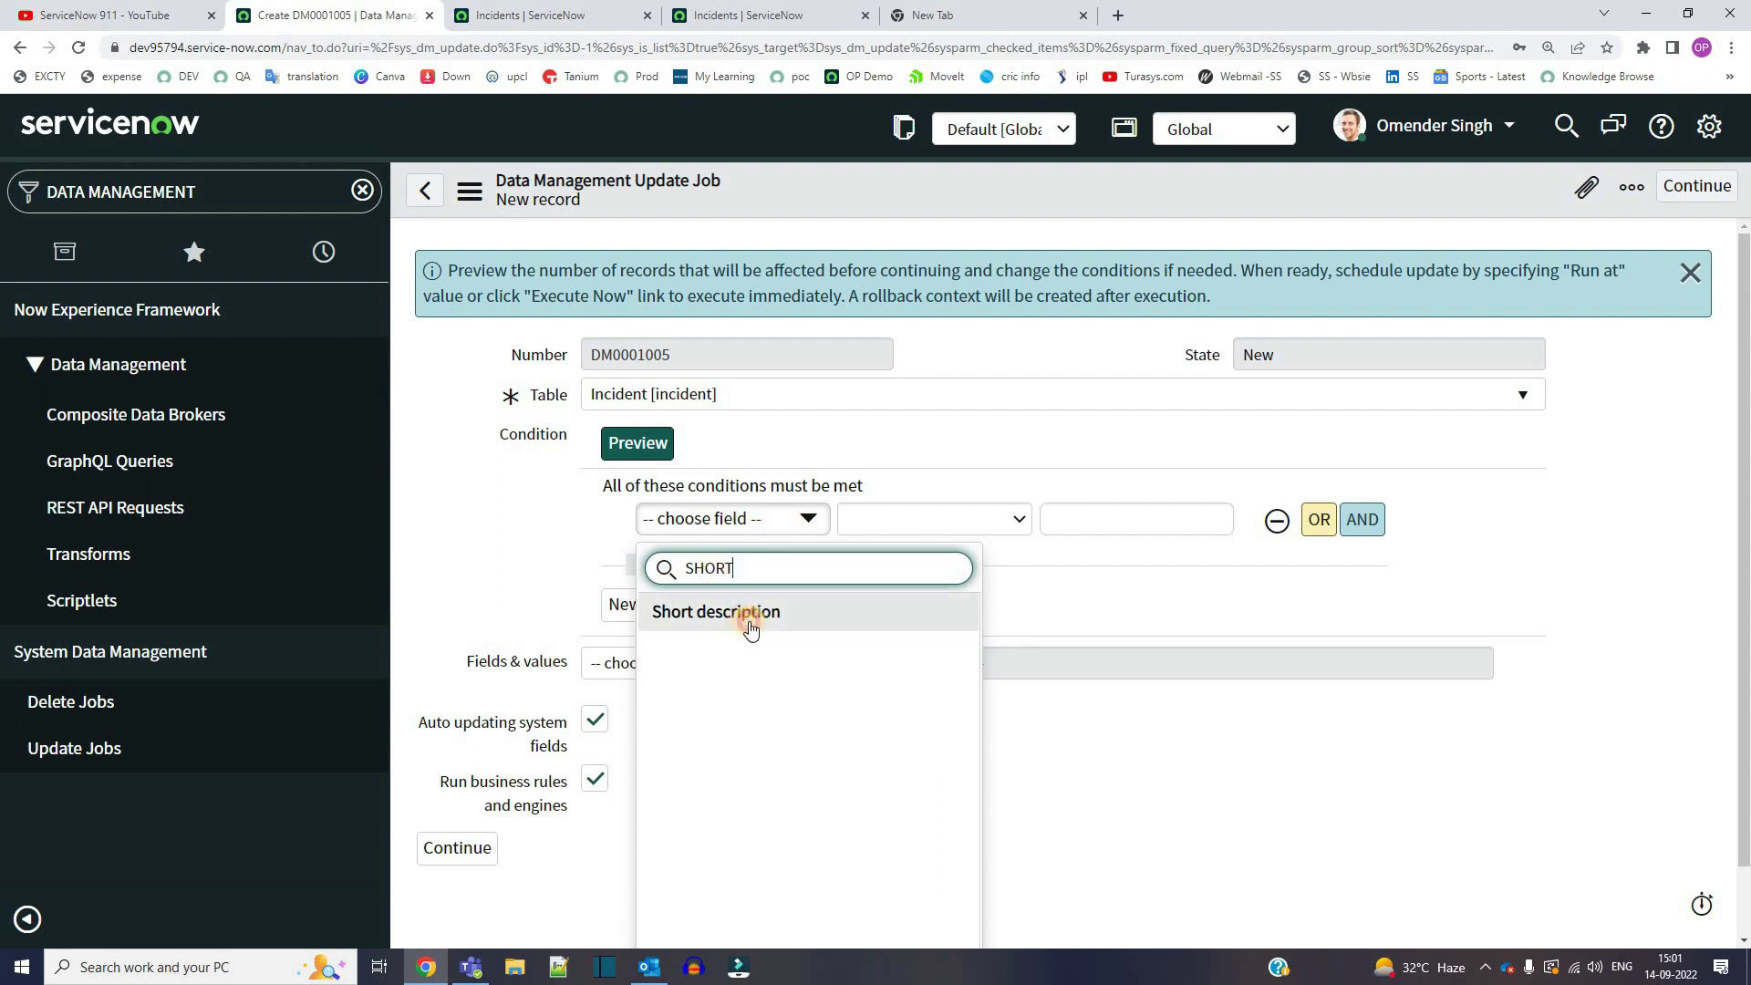
left_click(750, 622)
left_click(991, 518)
left_click(900, 721)
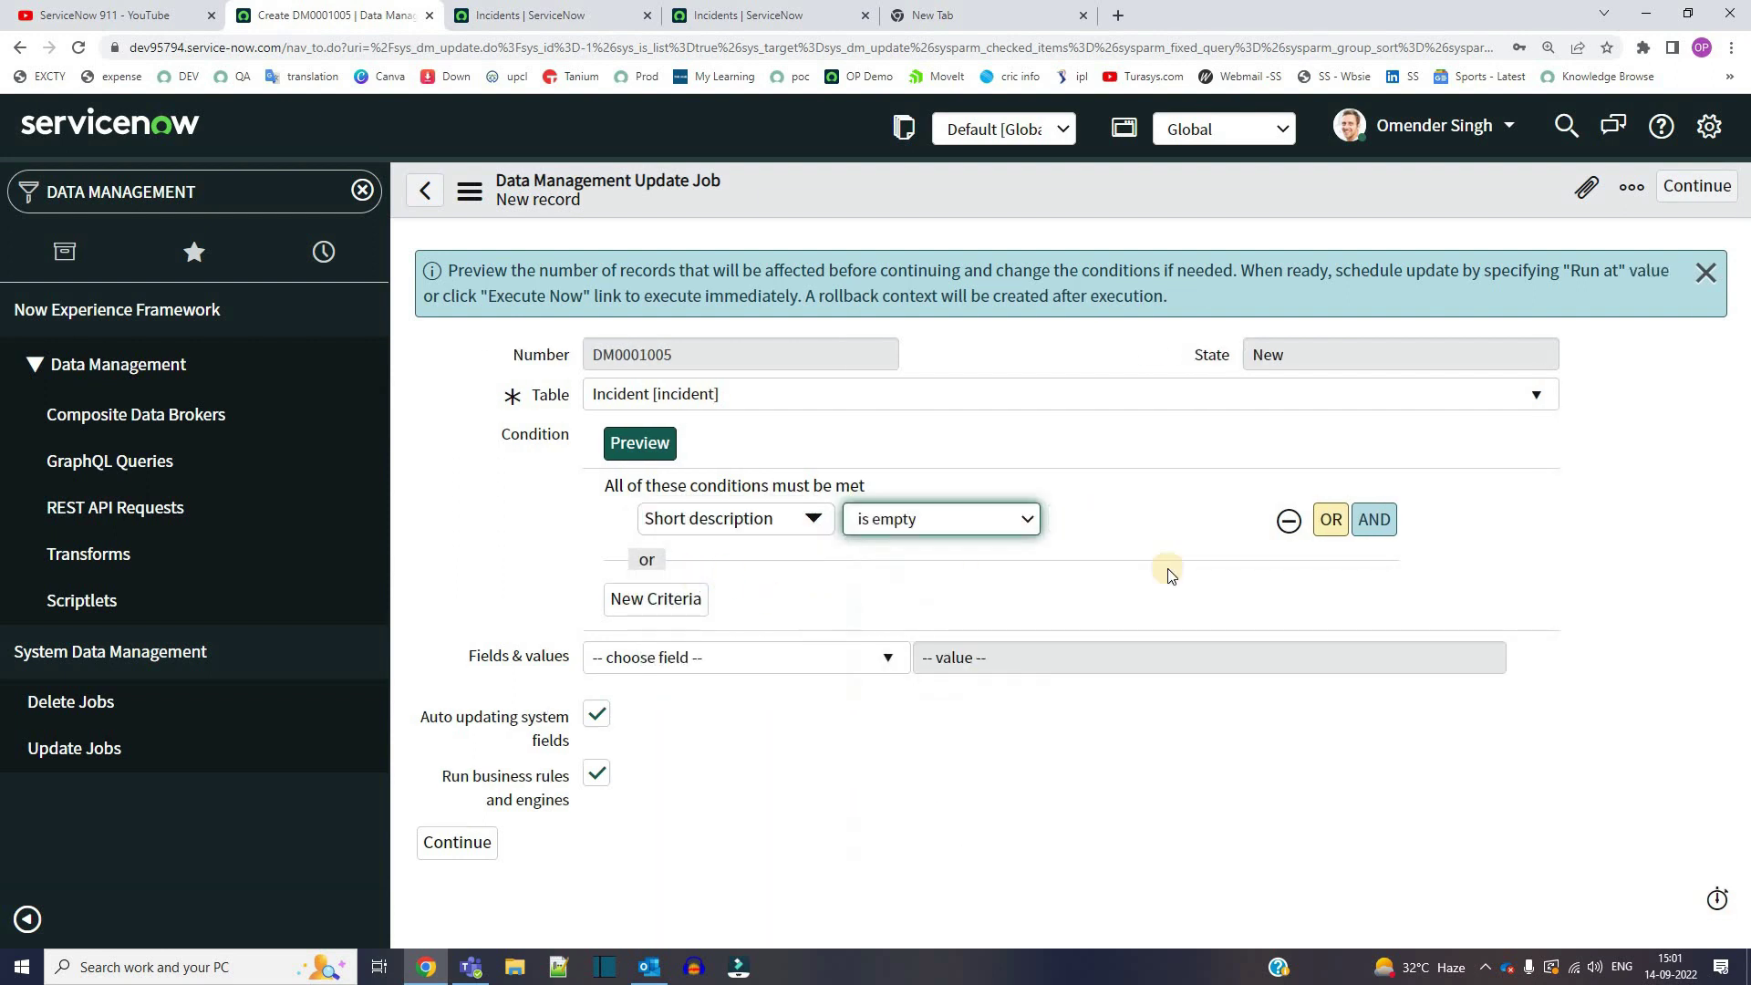
left_click(1103, 534)
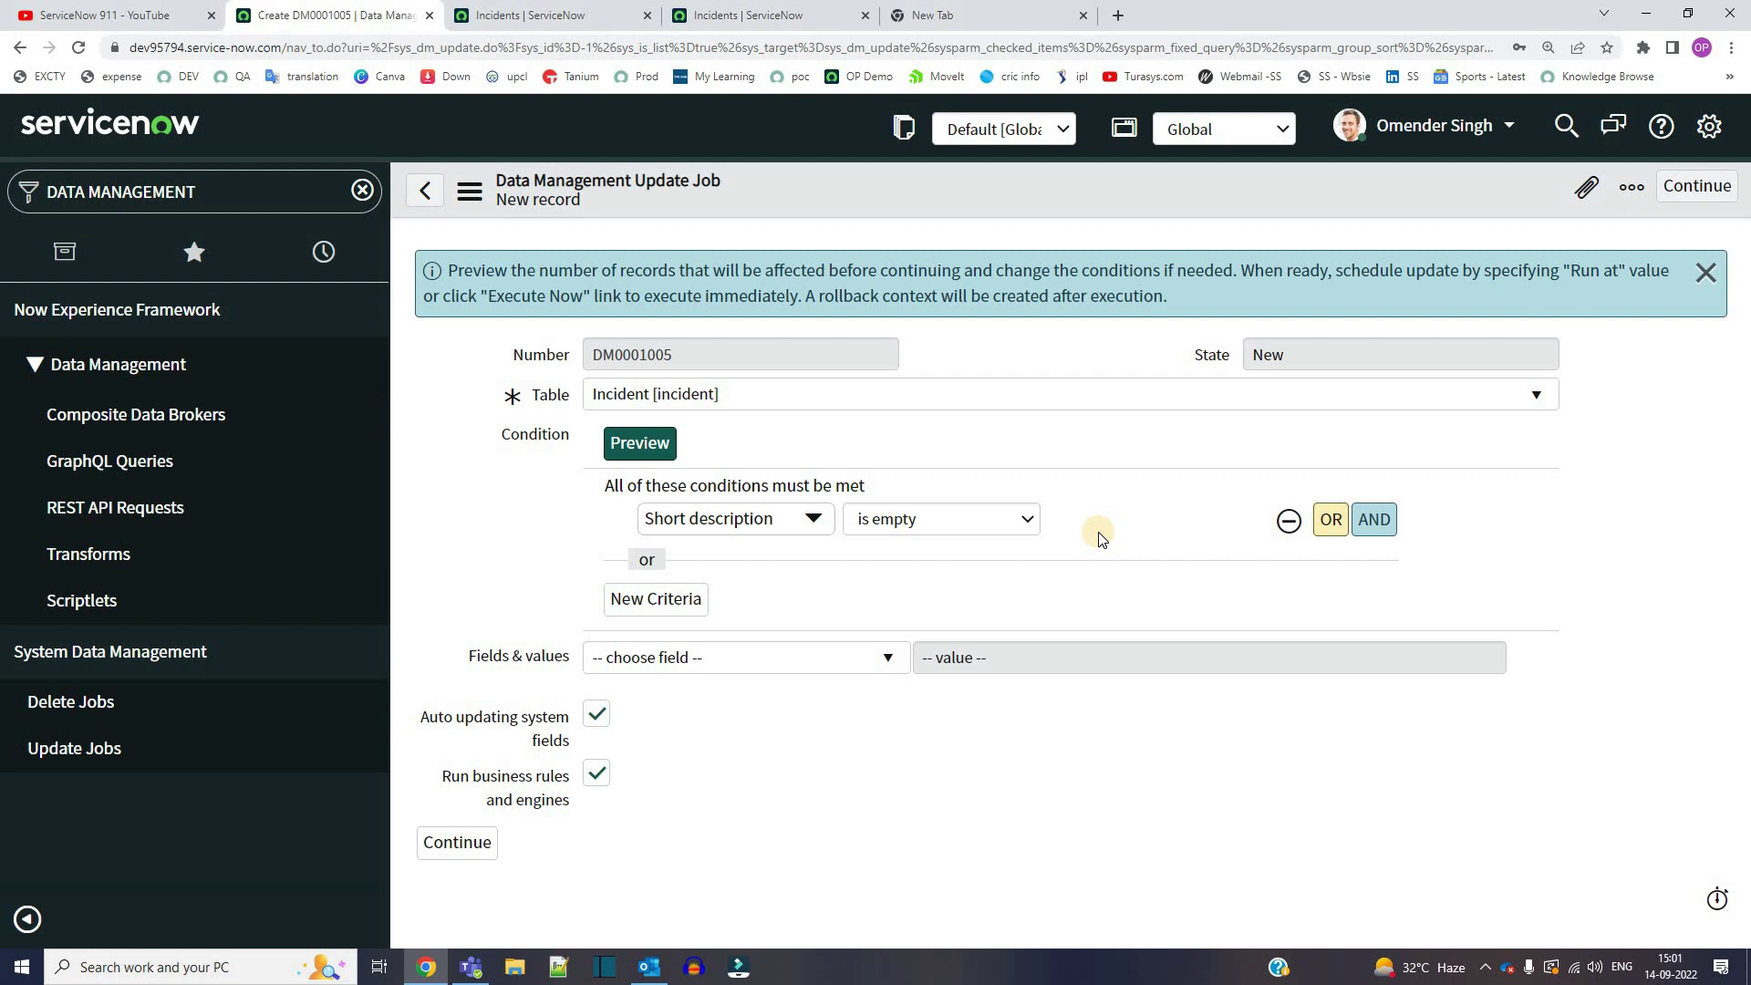
Preview the condition and open the 18 matching incidents in a new tab.
left_click(641, 445)
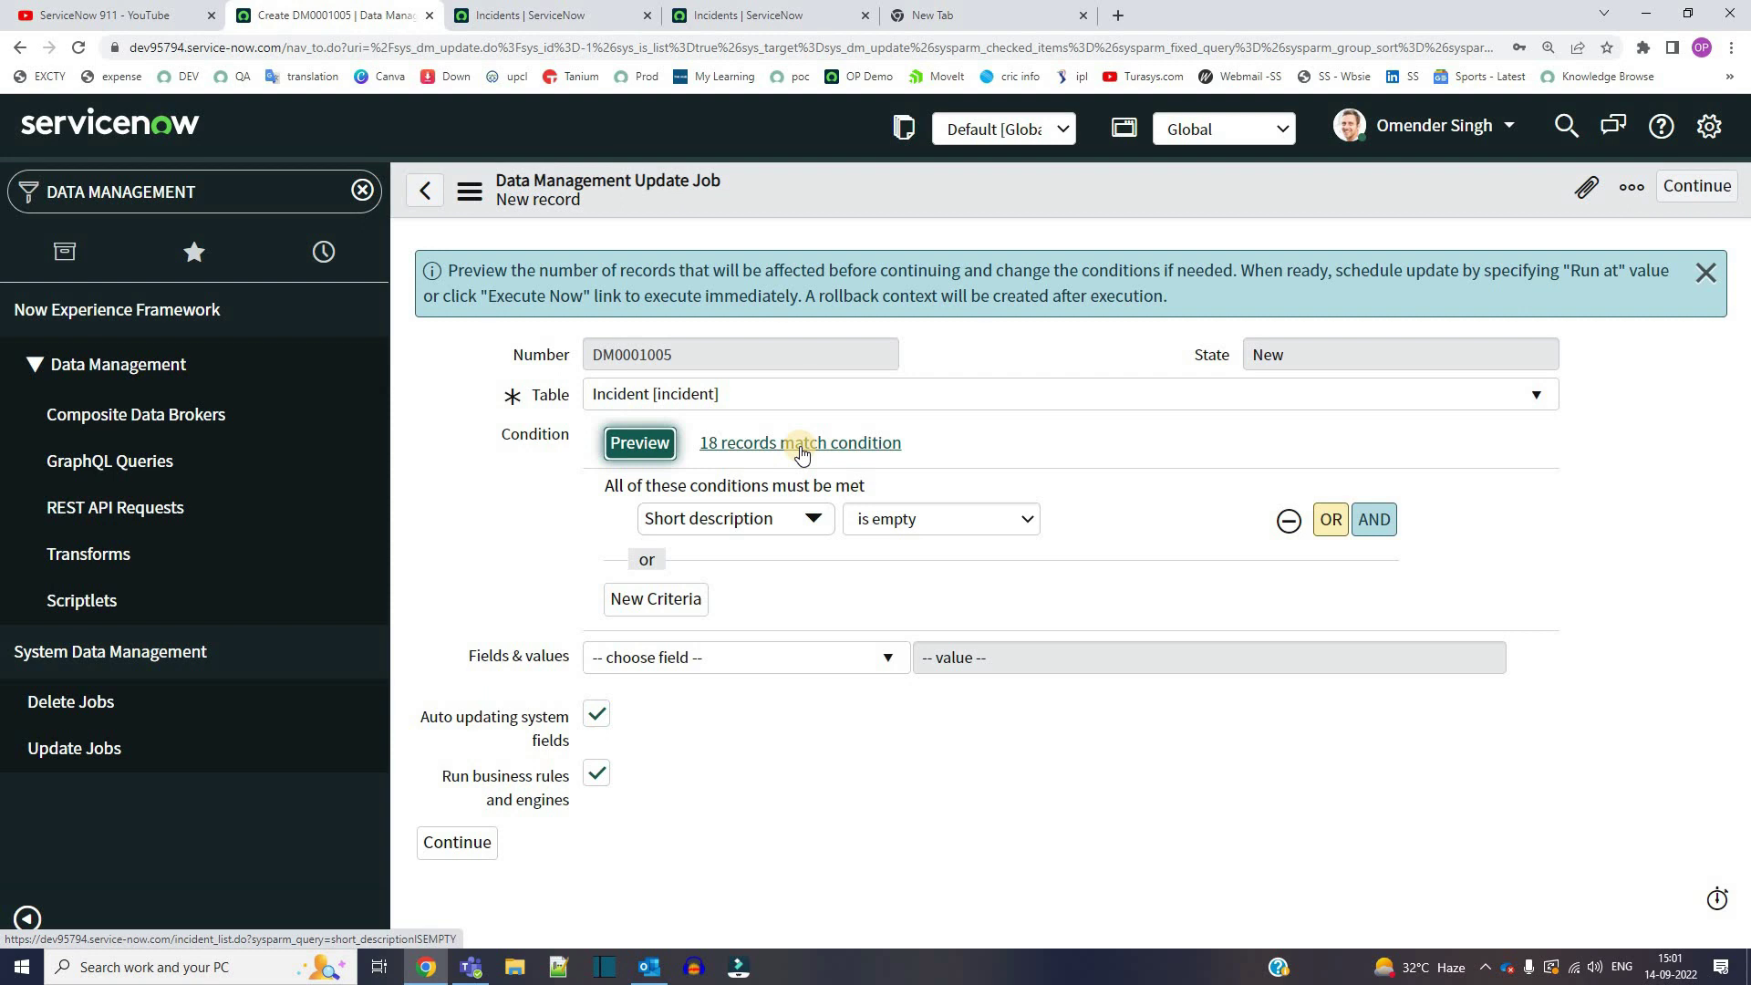
left_click(802, 445)
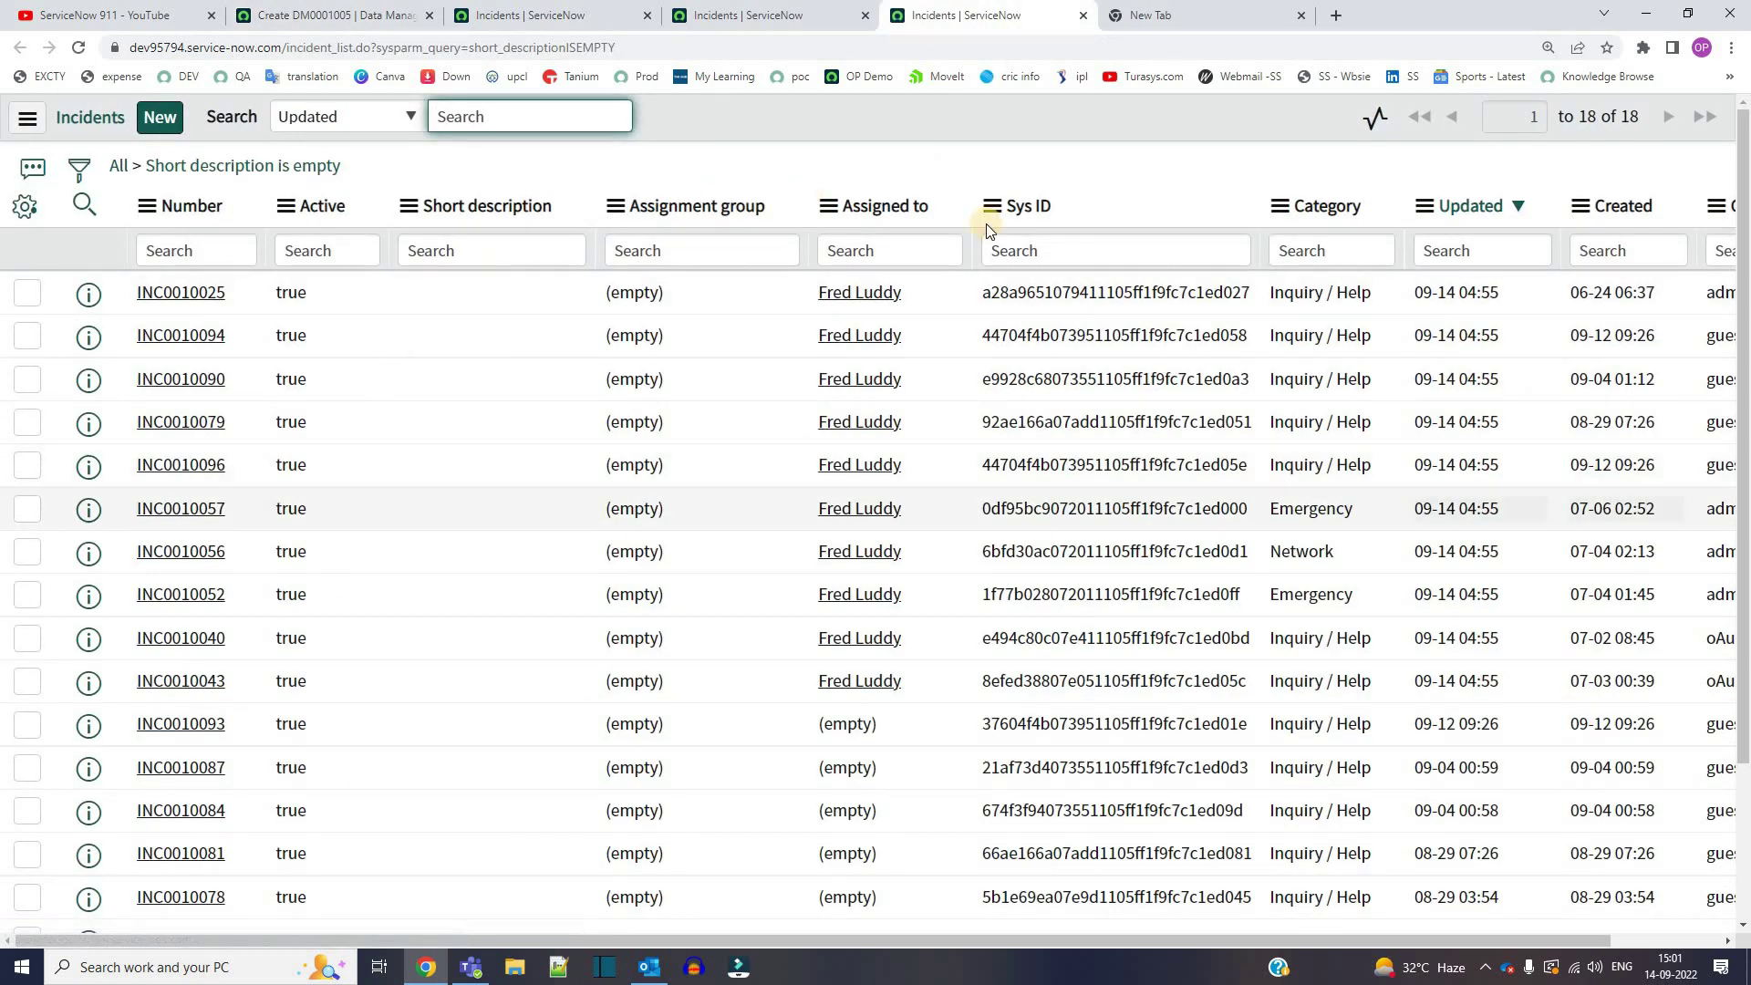
left_click(336, 7)
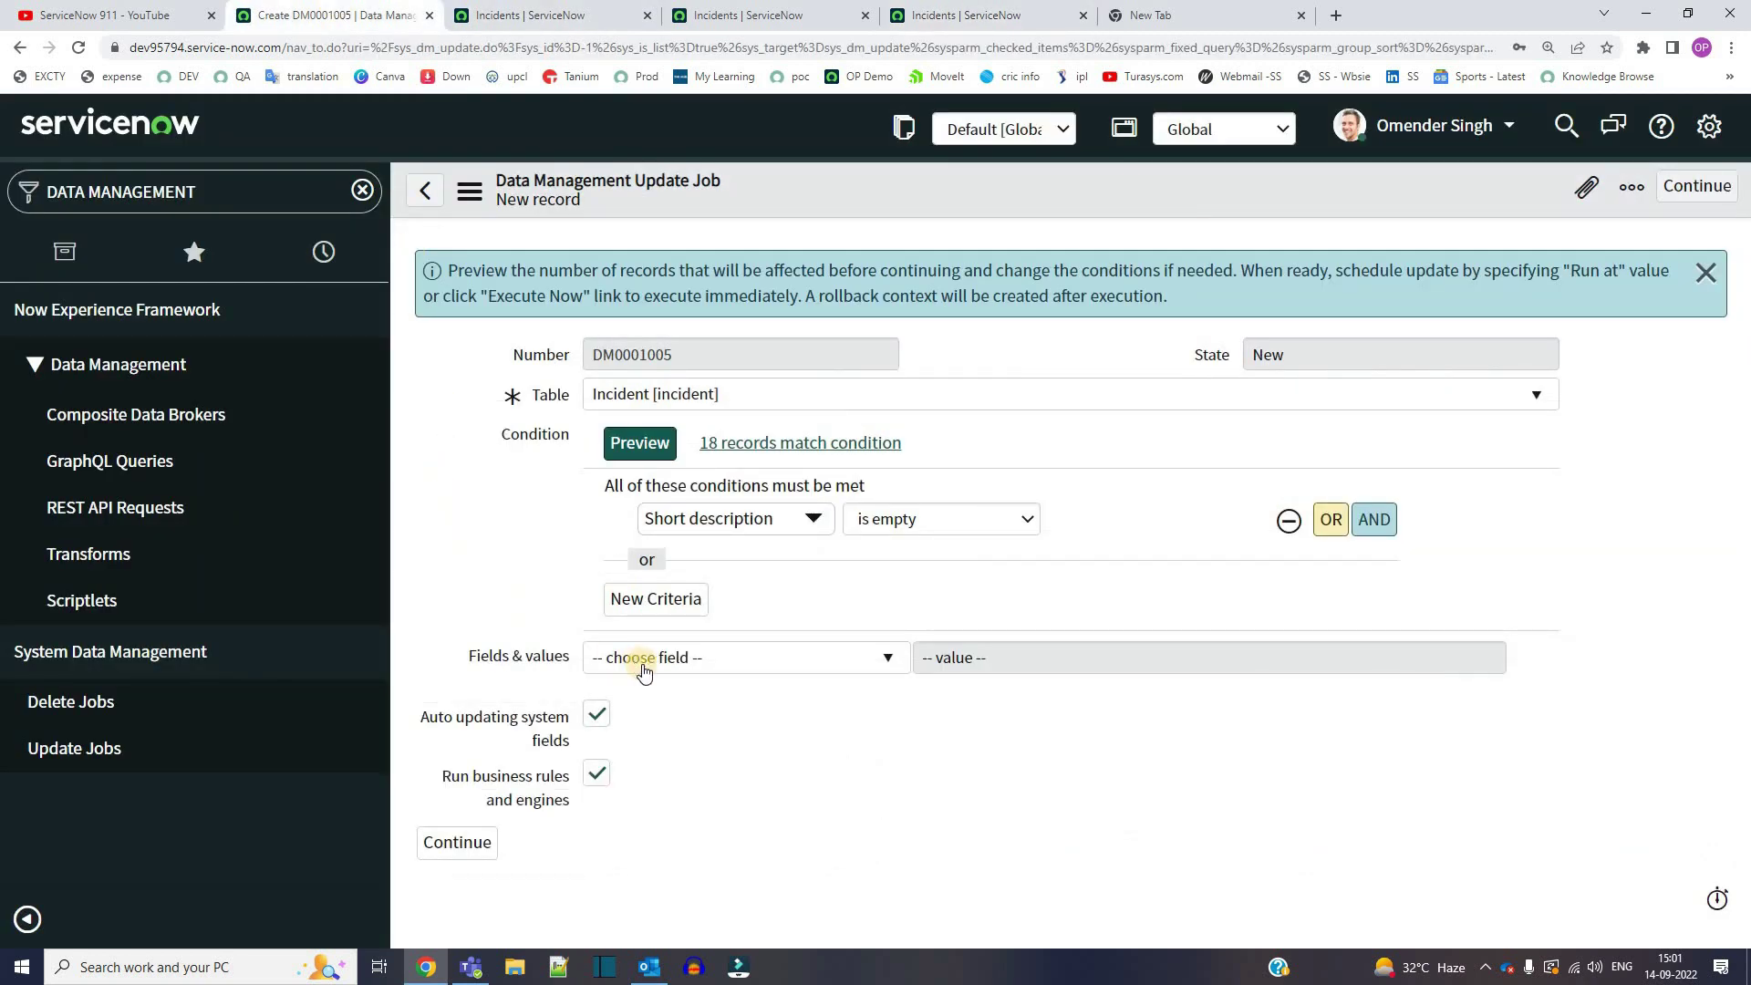
Set the Short description field to 'TESTING DATA MANAGEMENT JOB'.
left_click(723, 658)
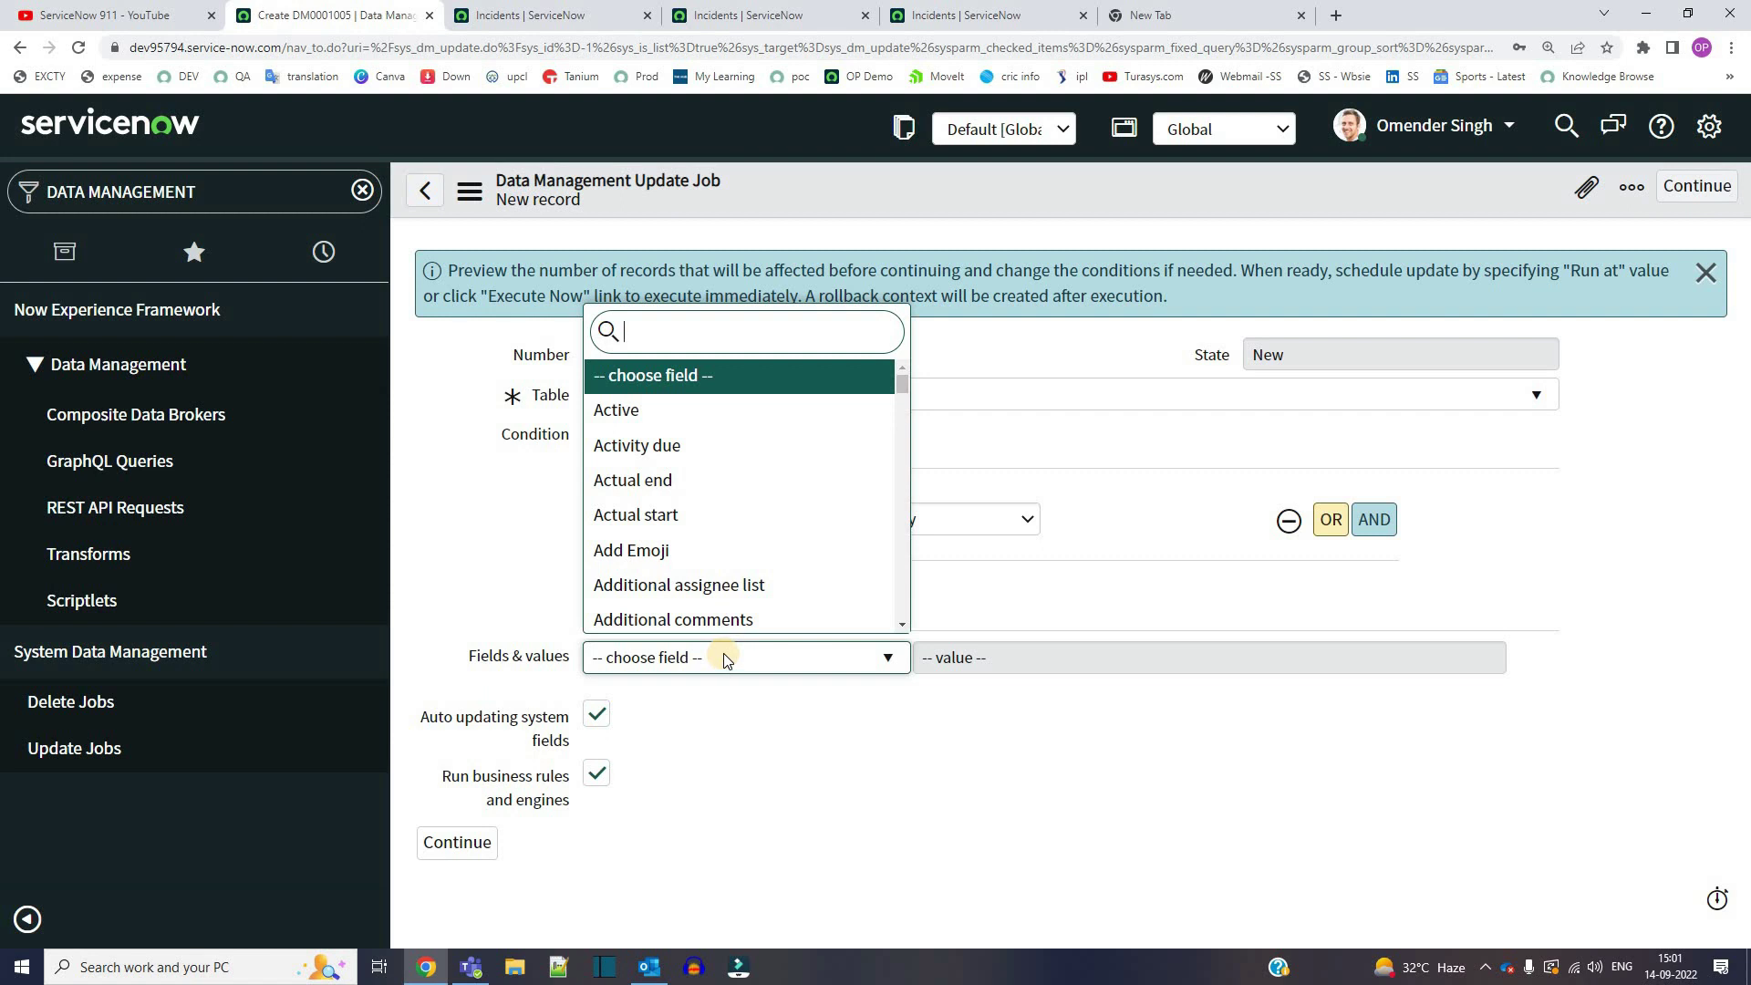
type("SHORT D")
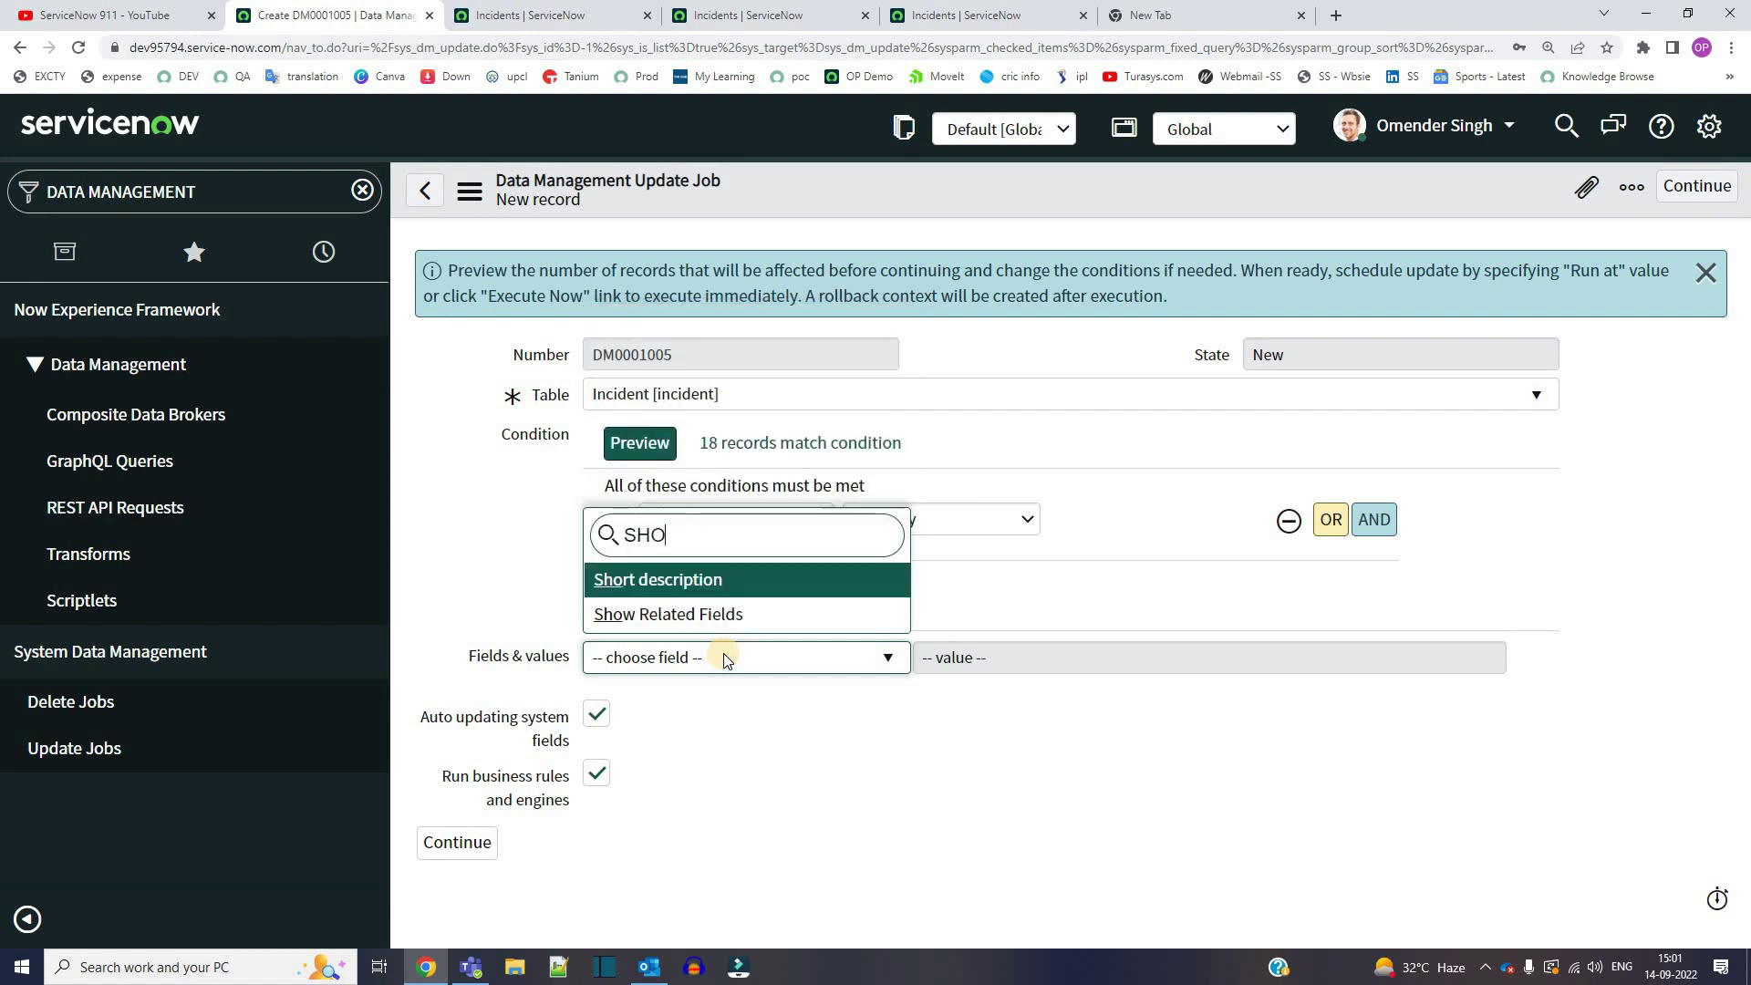
left_click(1024, 665)
type("TESTI")
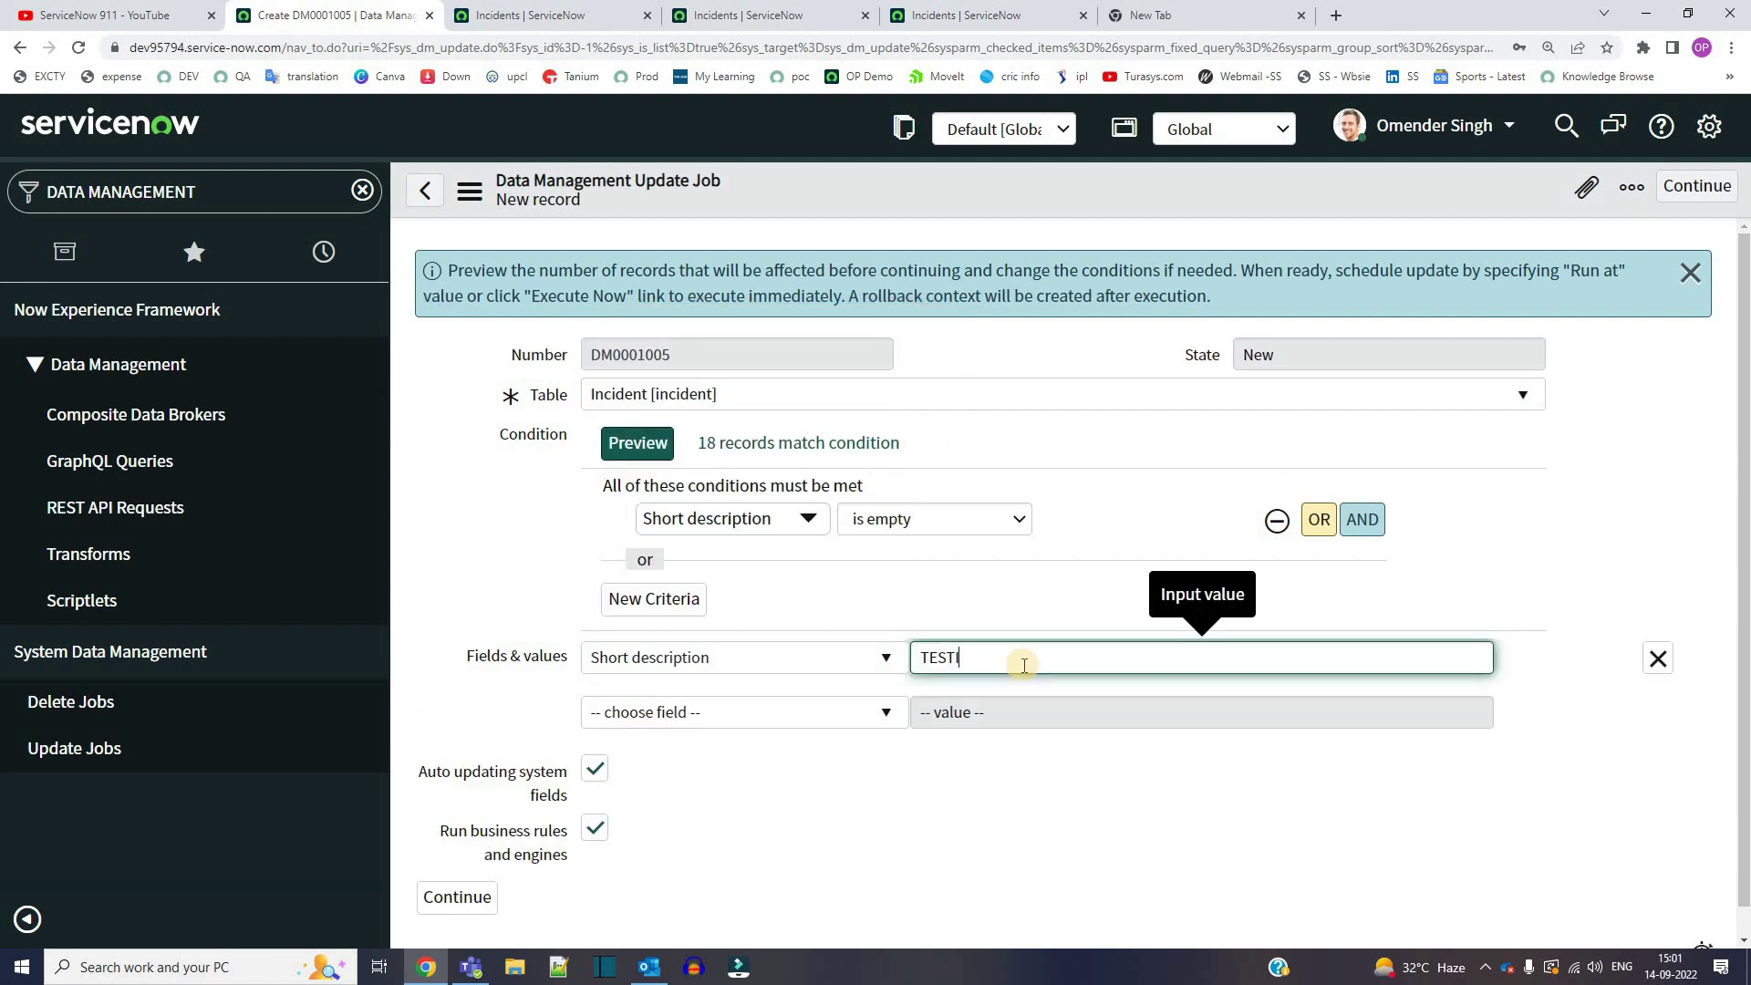
type("NG DATA MANAGEMENT JOB")
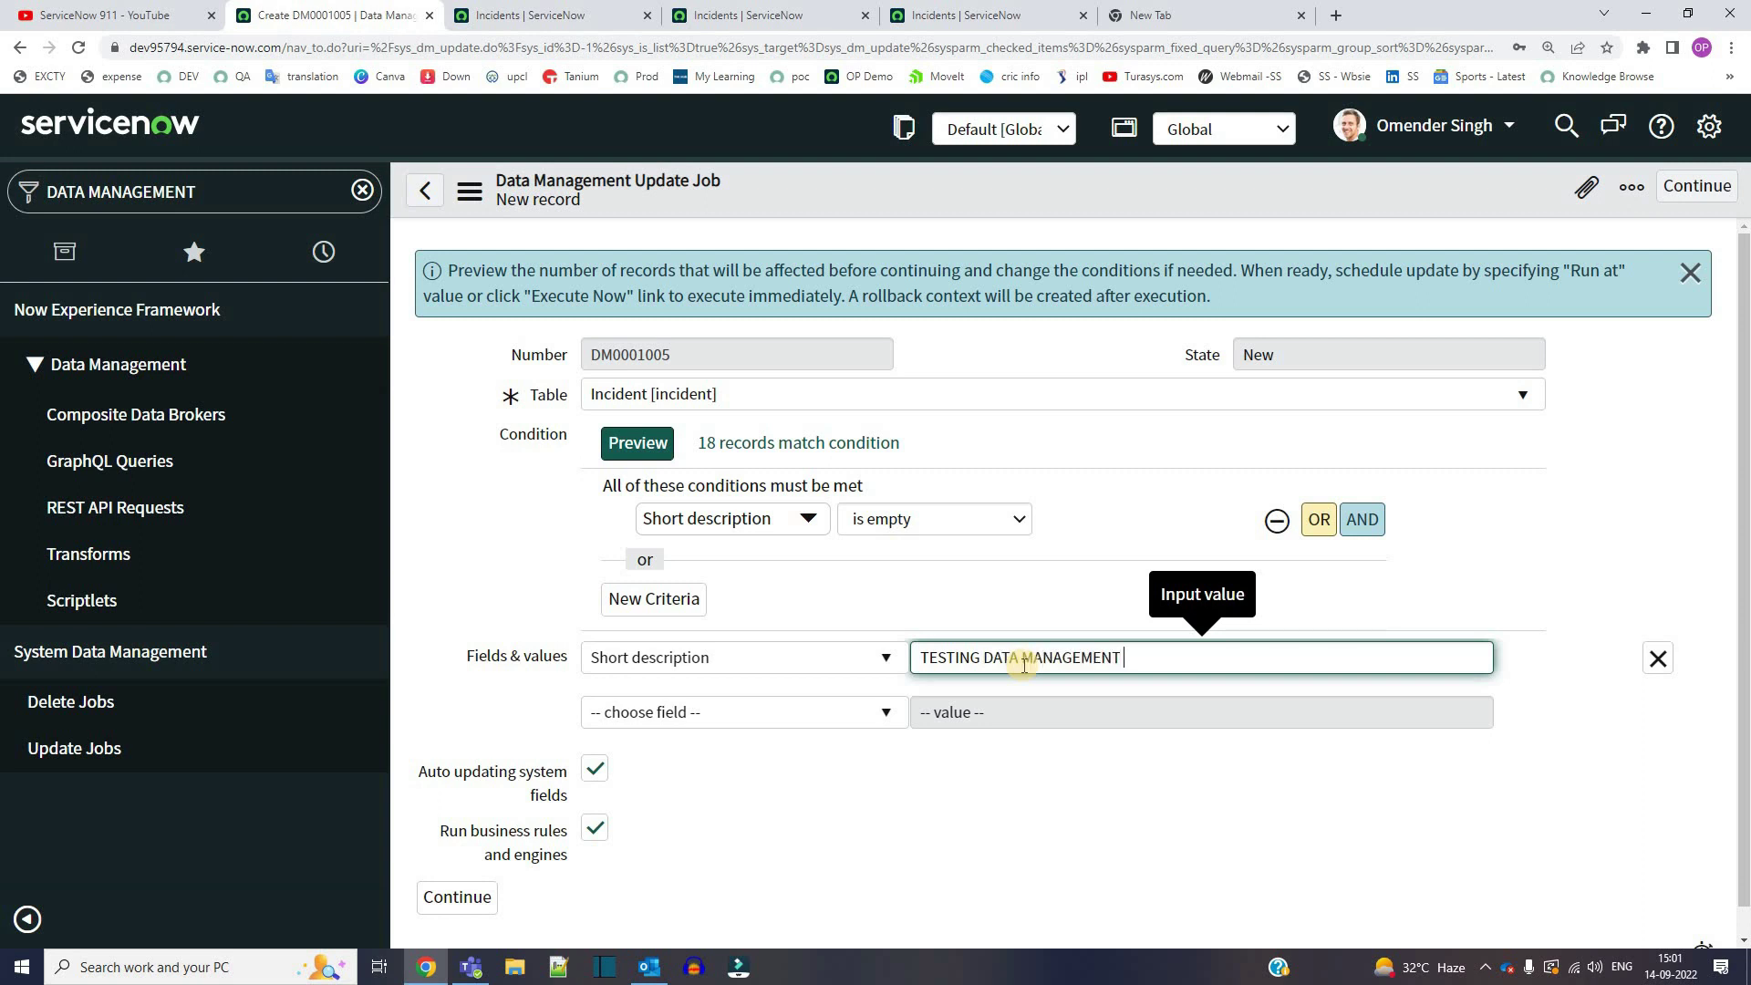
left_click(610, 723)
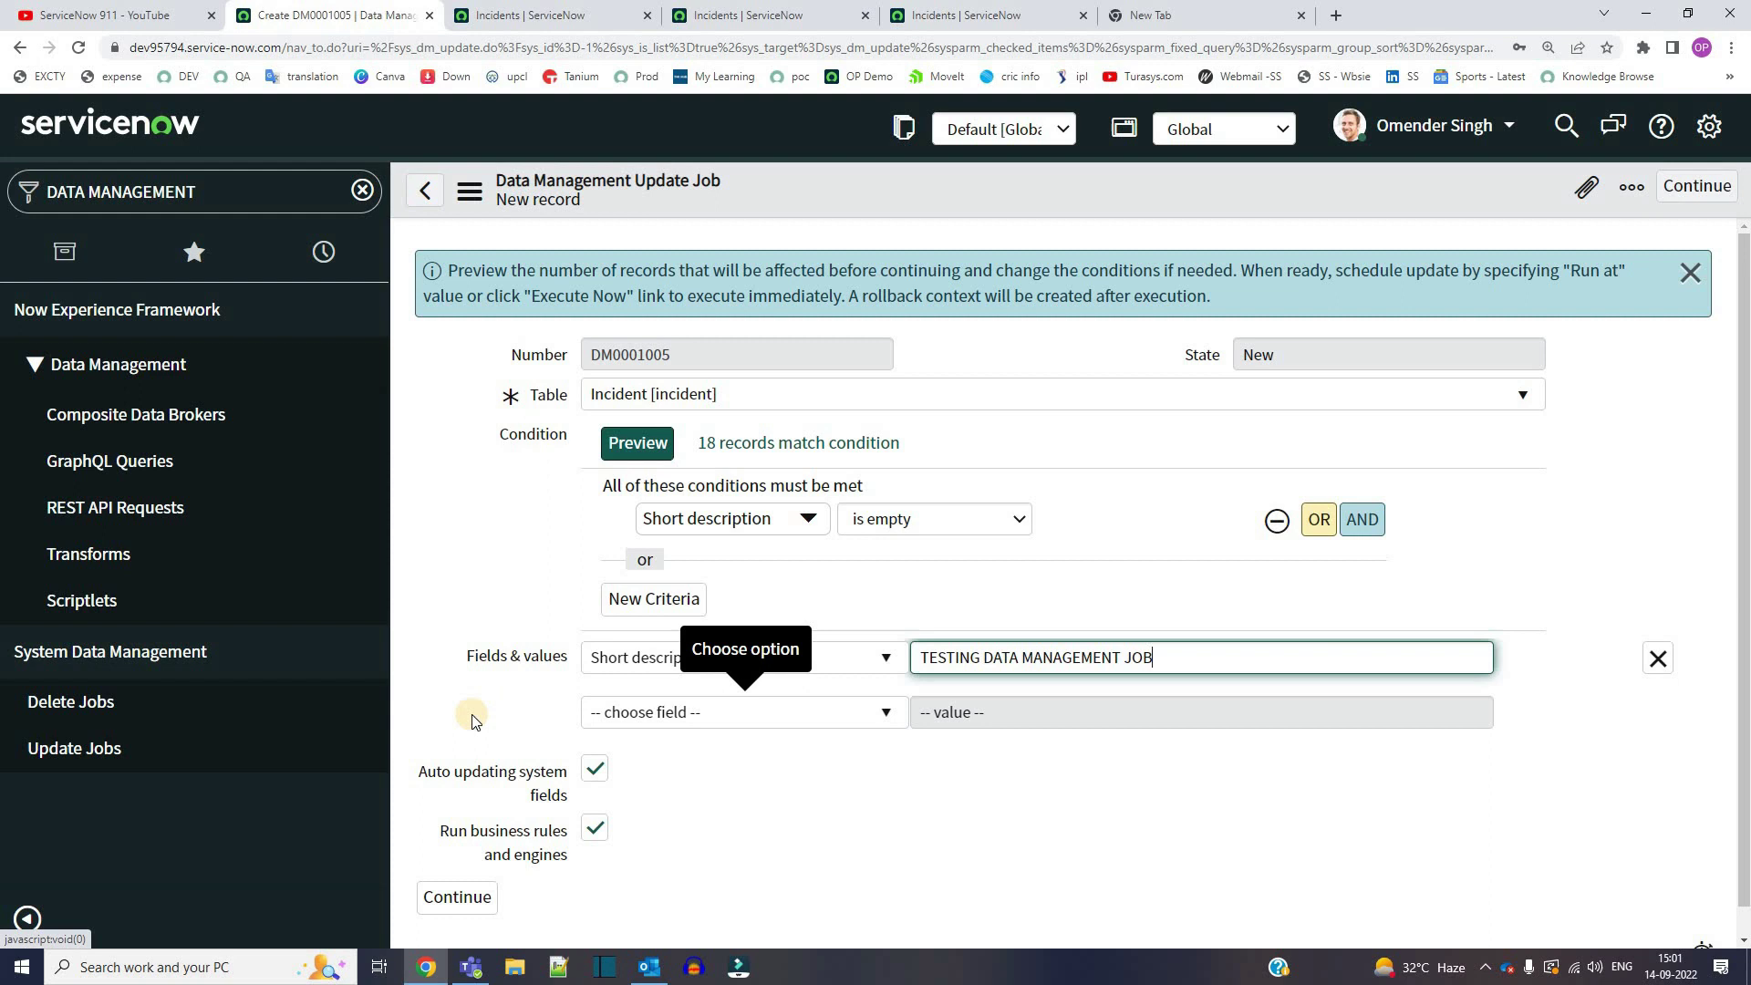
scroll(461, 716, "down", 1)
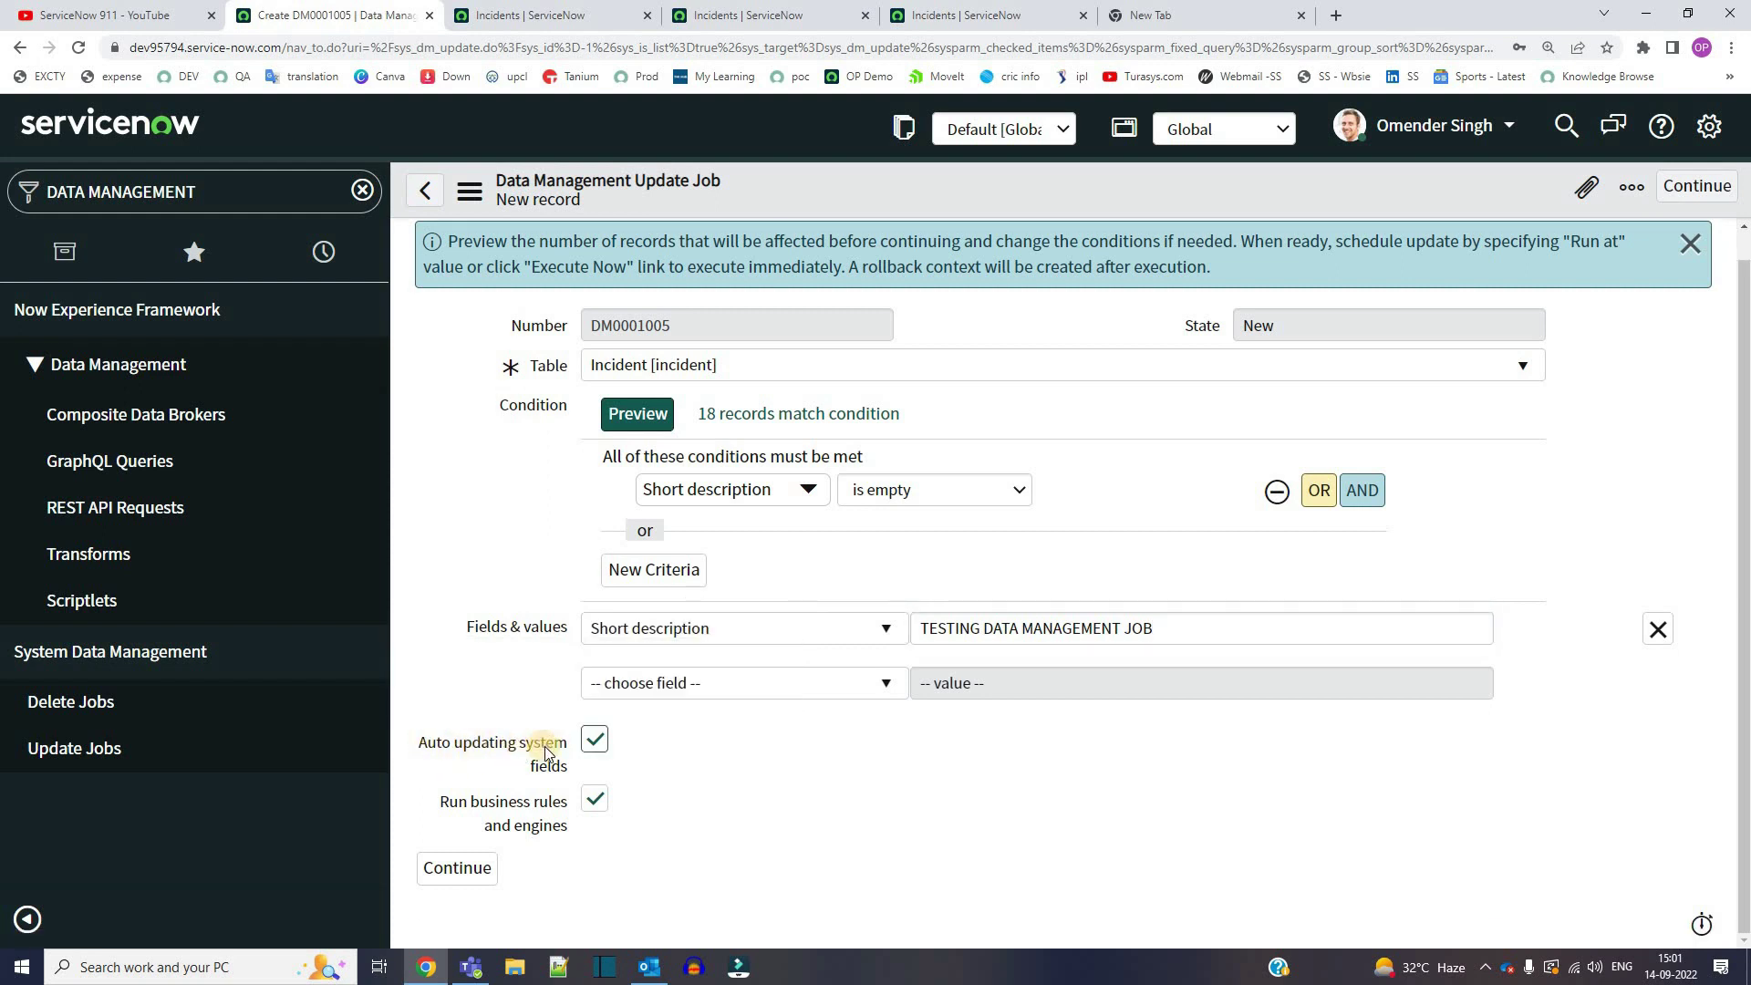
Toggle Auto updating system fields off and back on, leaving it checked.
mouse_move(560, 773)
left_click(593, 744)
mouse_move(557, 810)
left_click(594, 739)
Open and dismiss the form header's options menu.
right_click(1021, 198)
key("Escape")
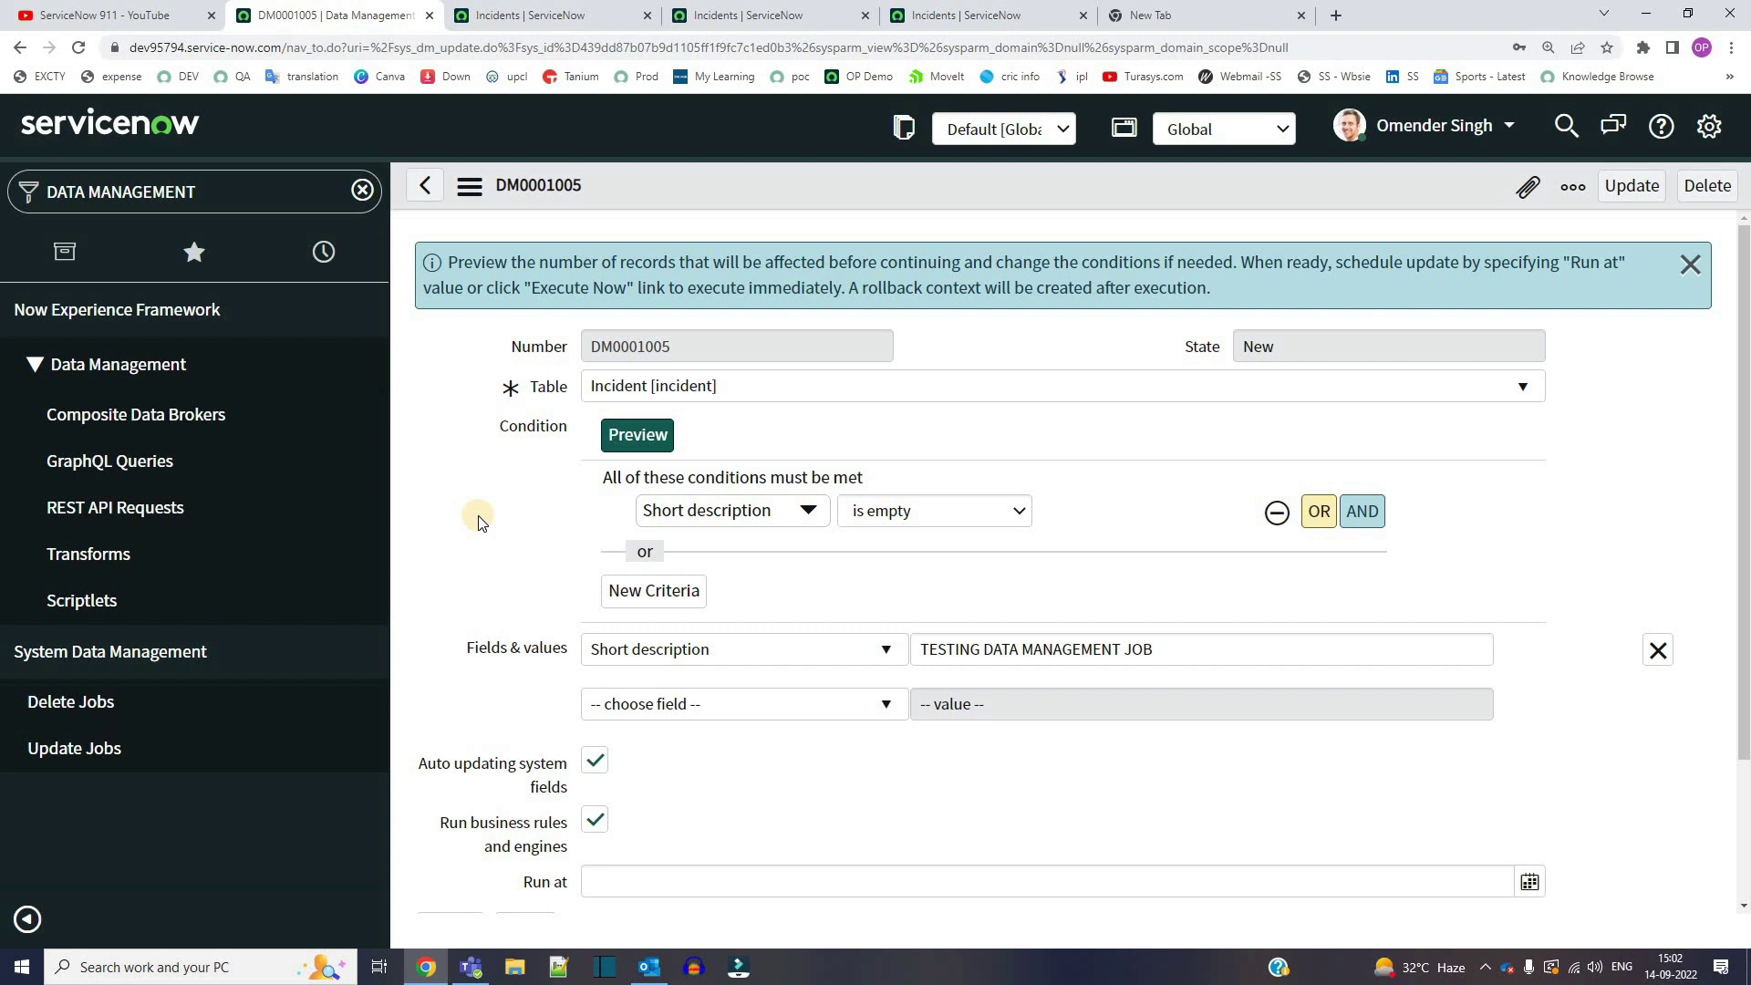
scroll(481, 521, "down", 2)
Execute the job now and proceed with updating all matching records.
left_click(469, 832)
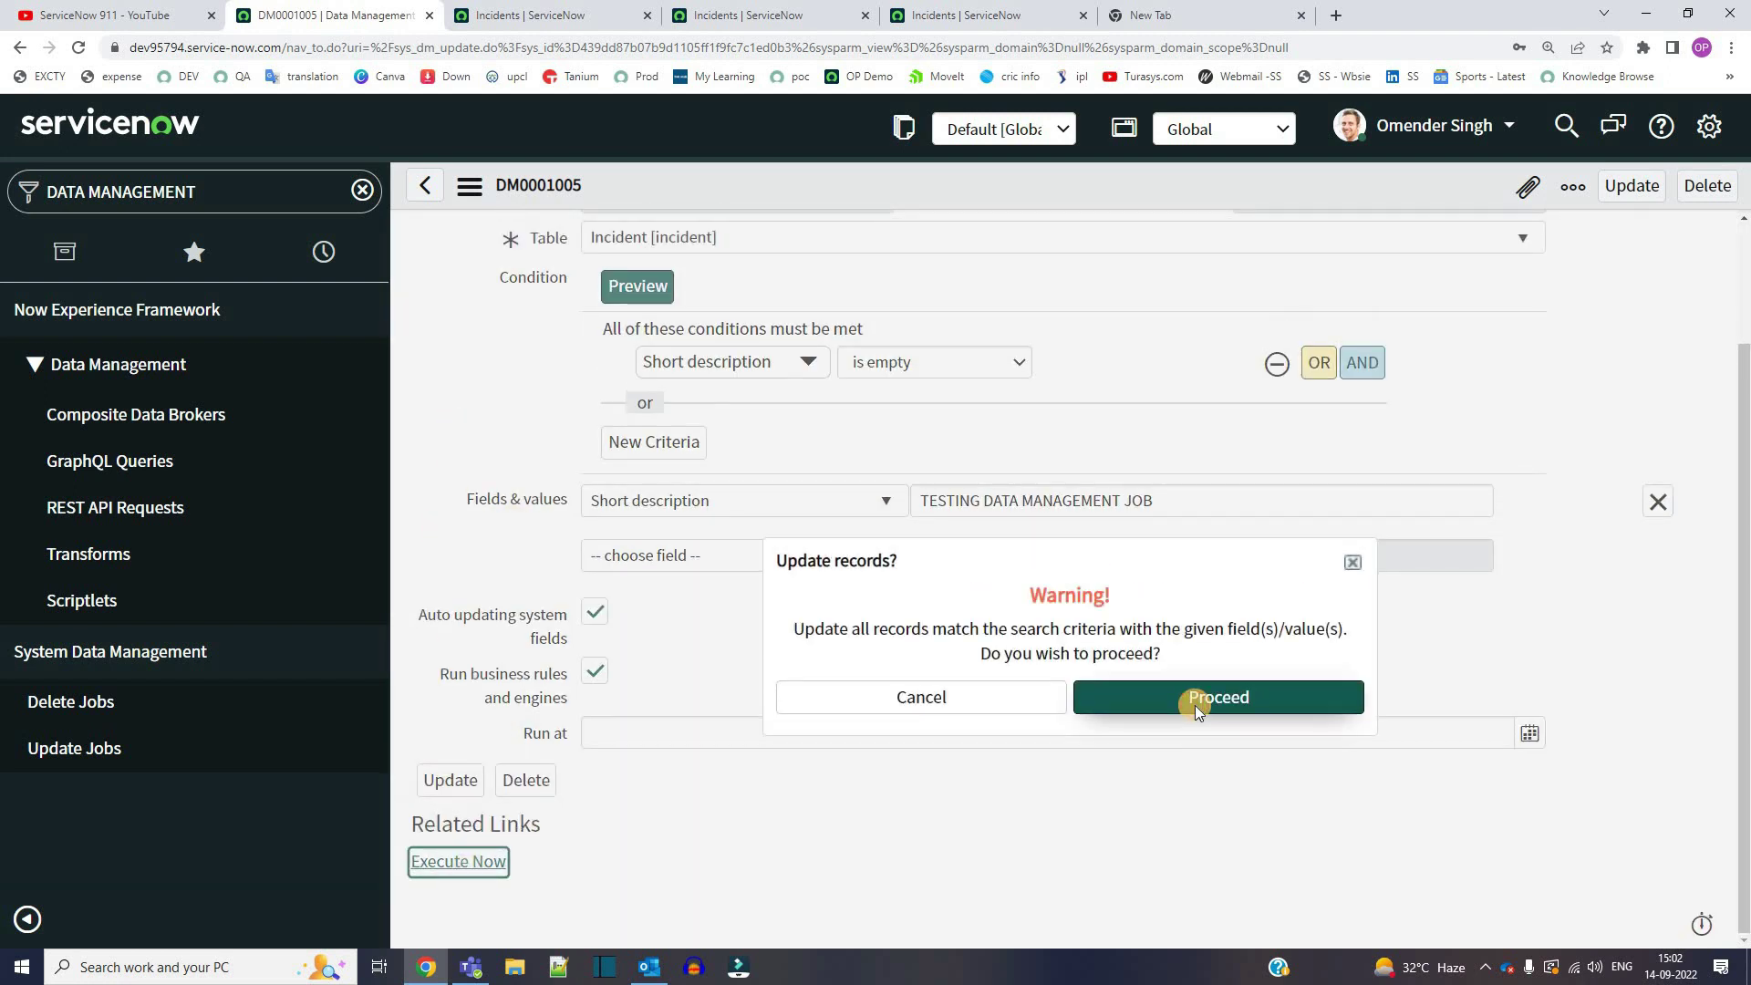
left_click(1194, 702)
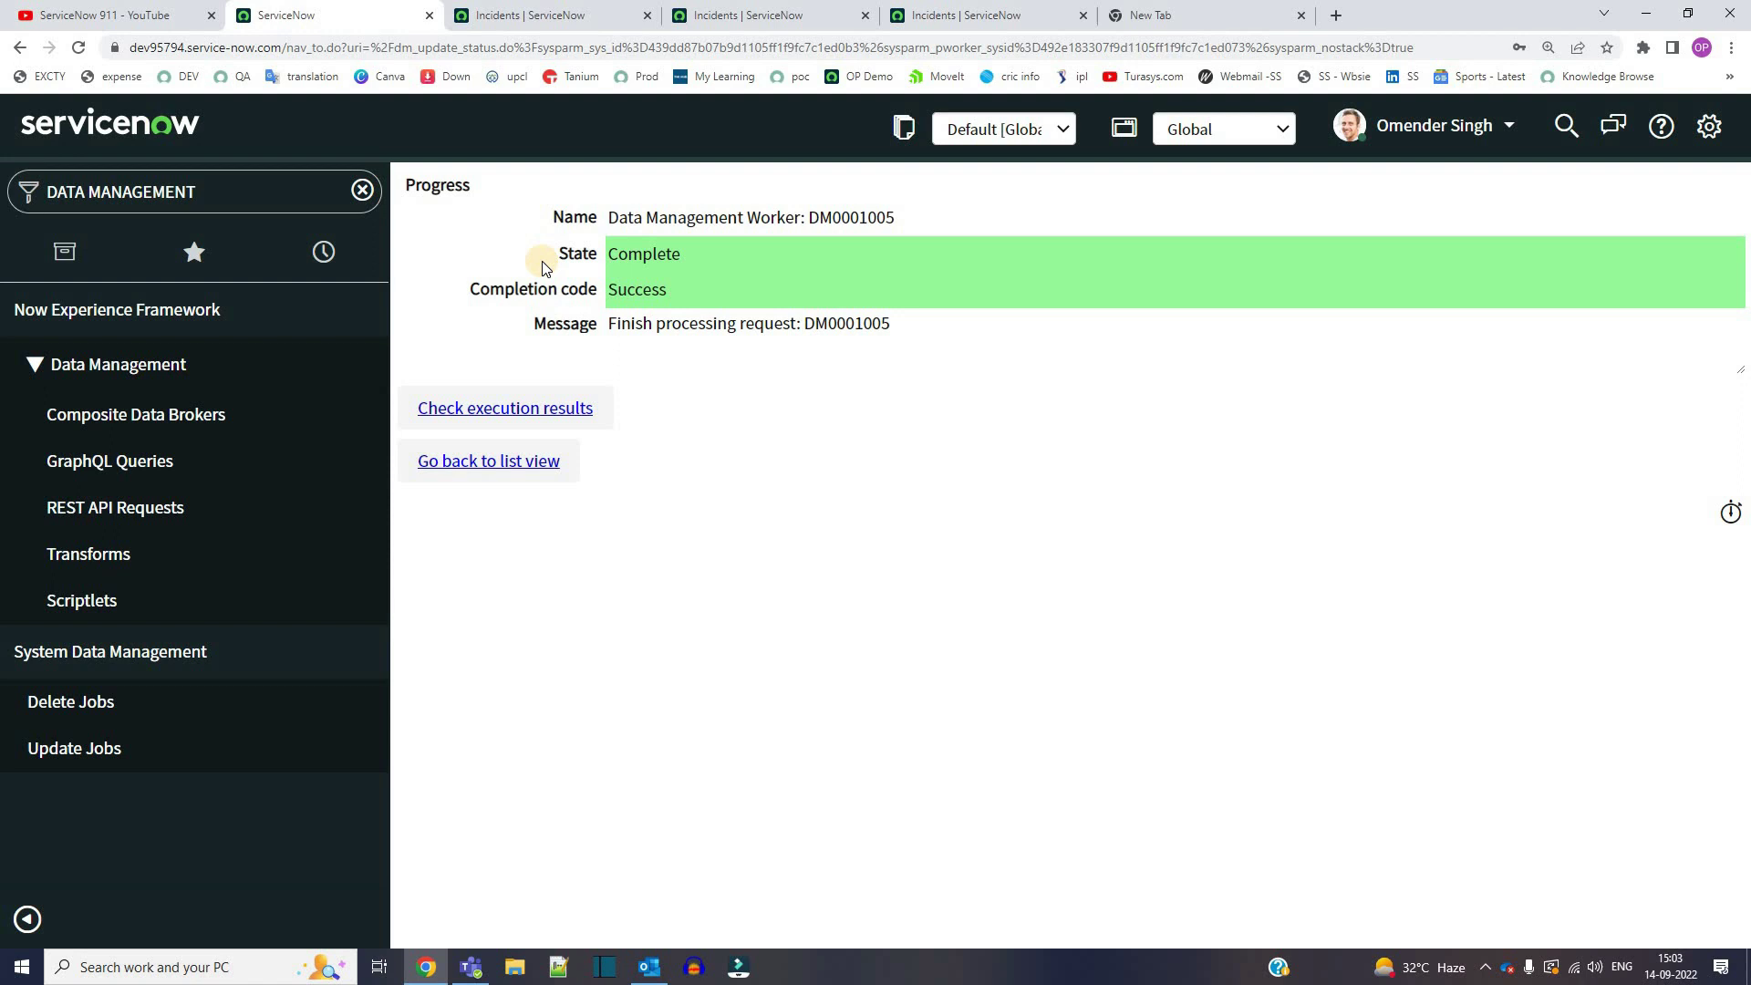
Open the execution results, then refresh the active incident list.
left_click(489, 413)
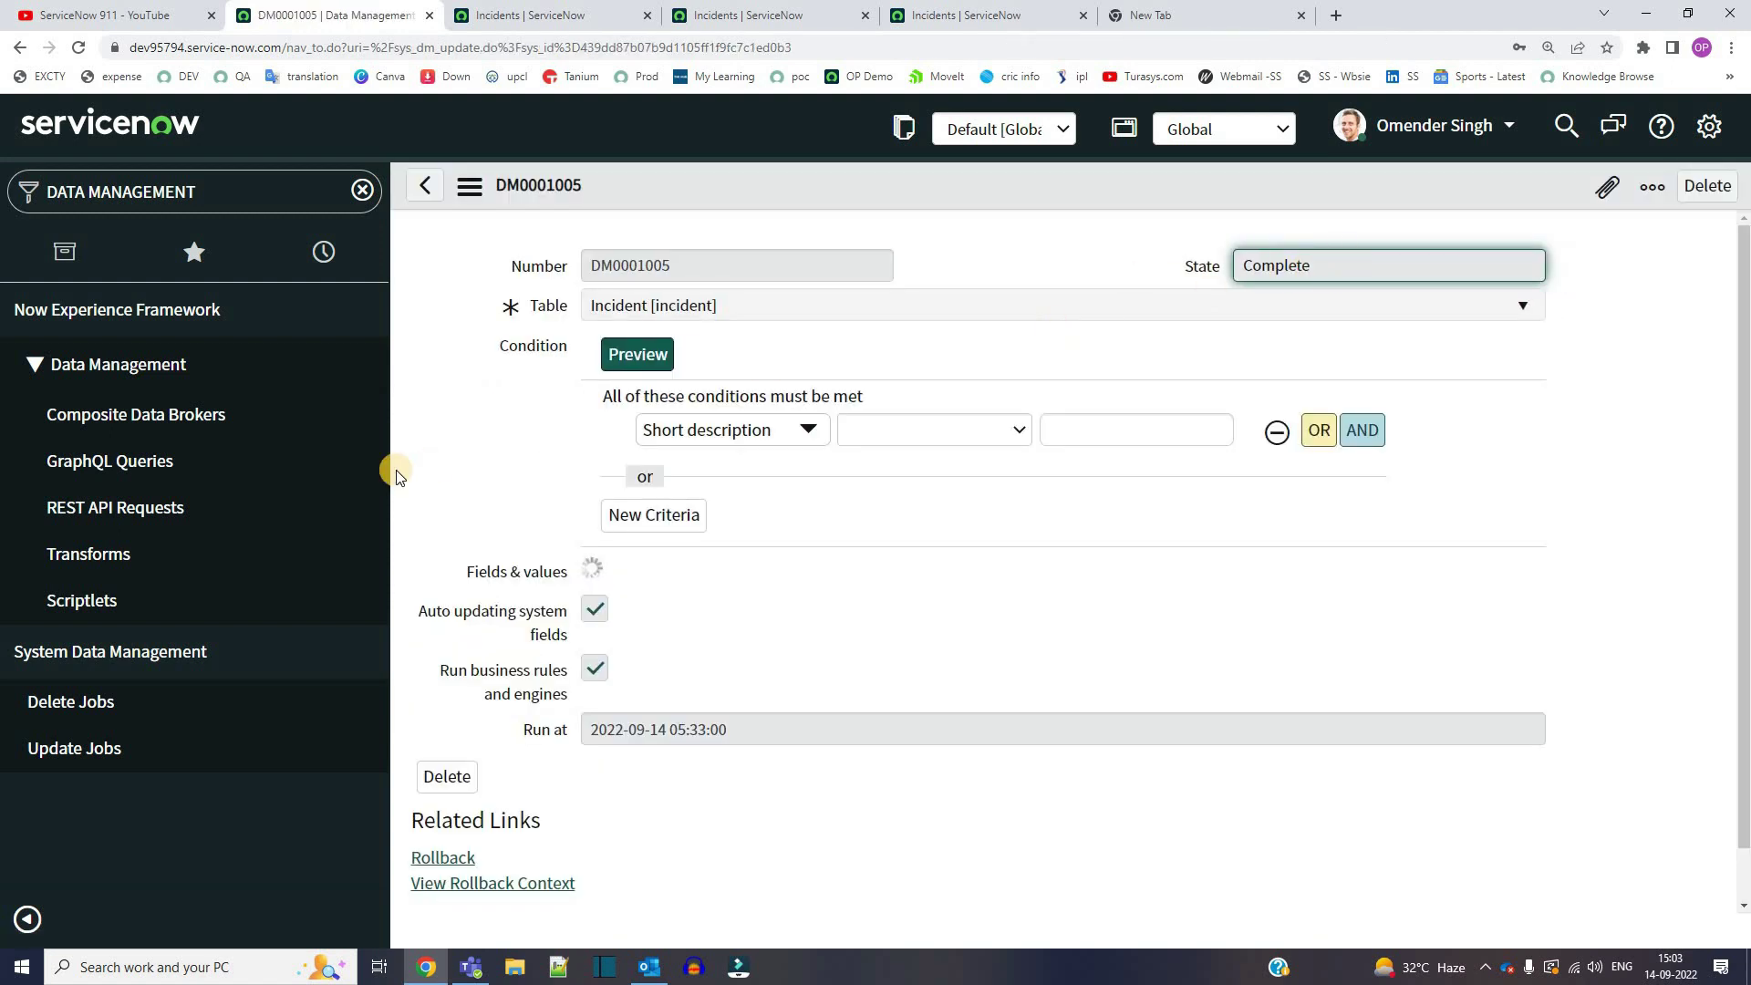
scroll(451, 442, "down", 1)
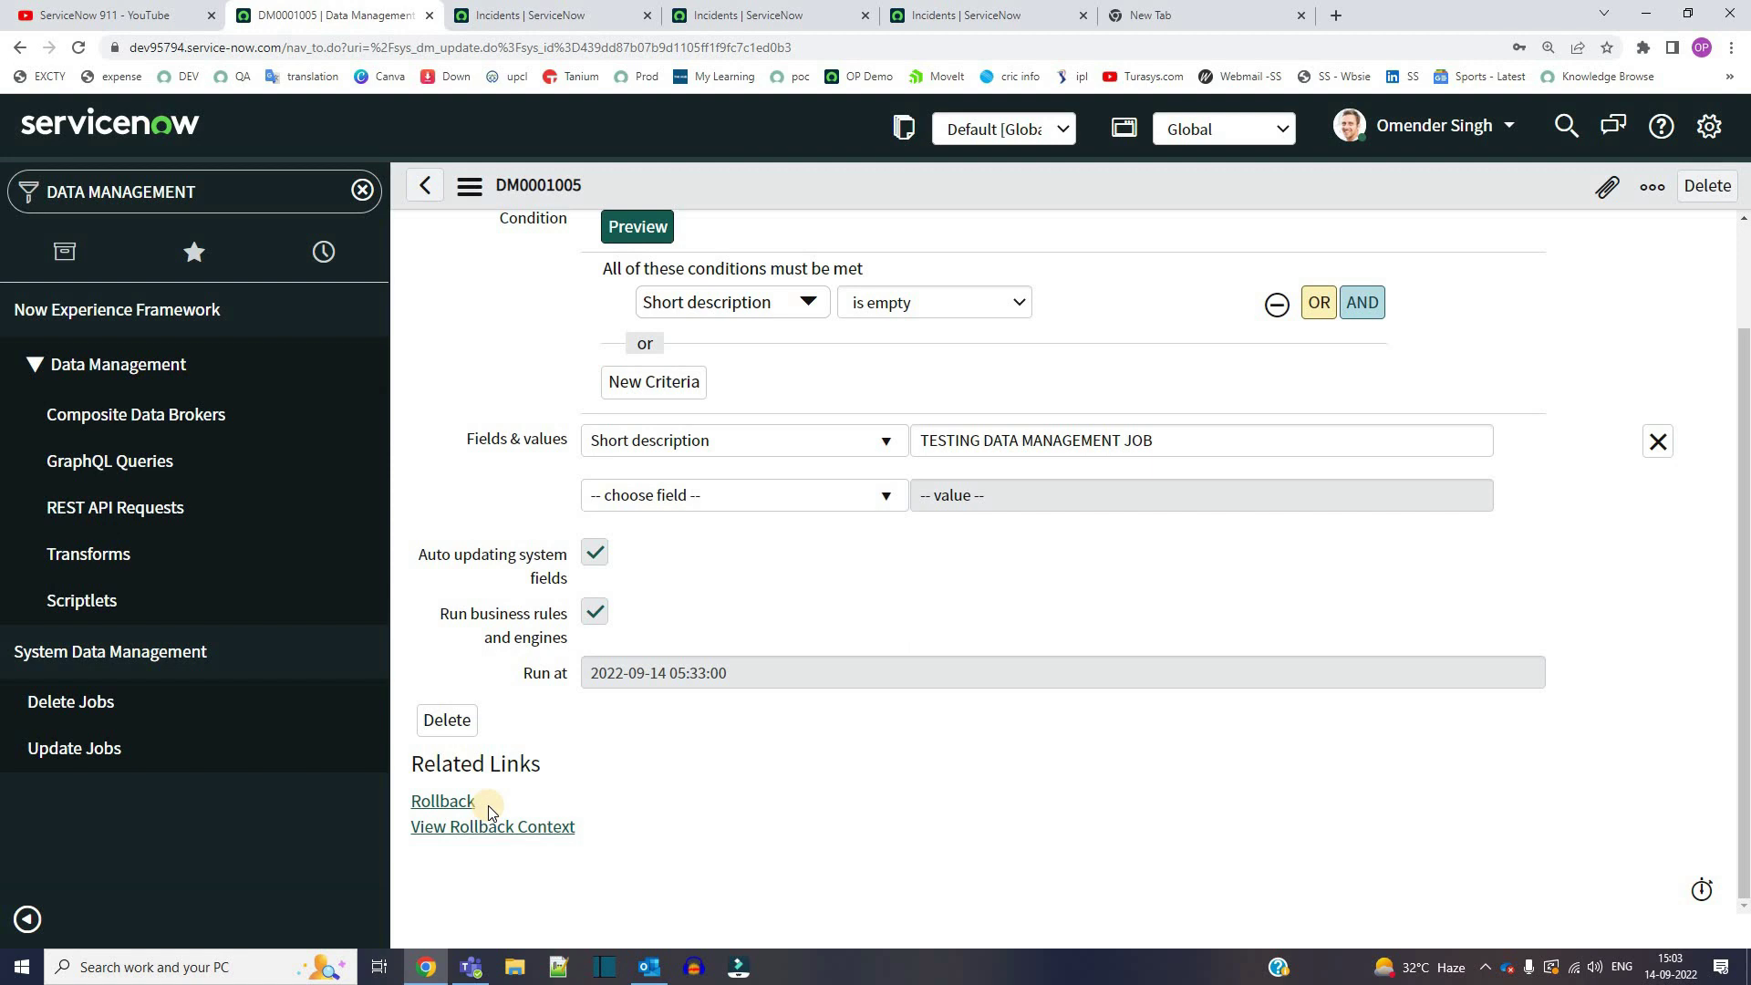
left_click(529, 15)
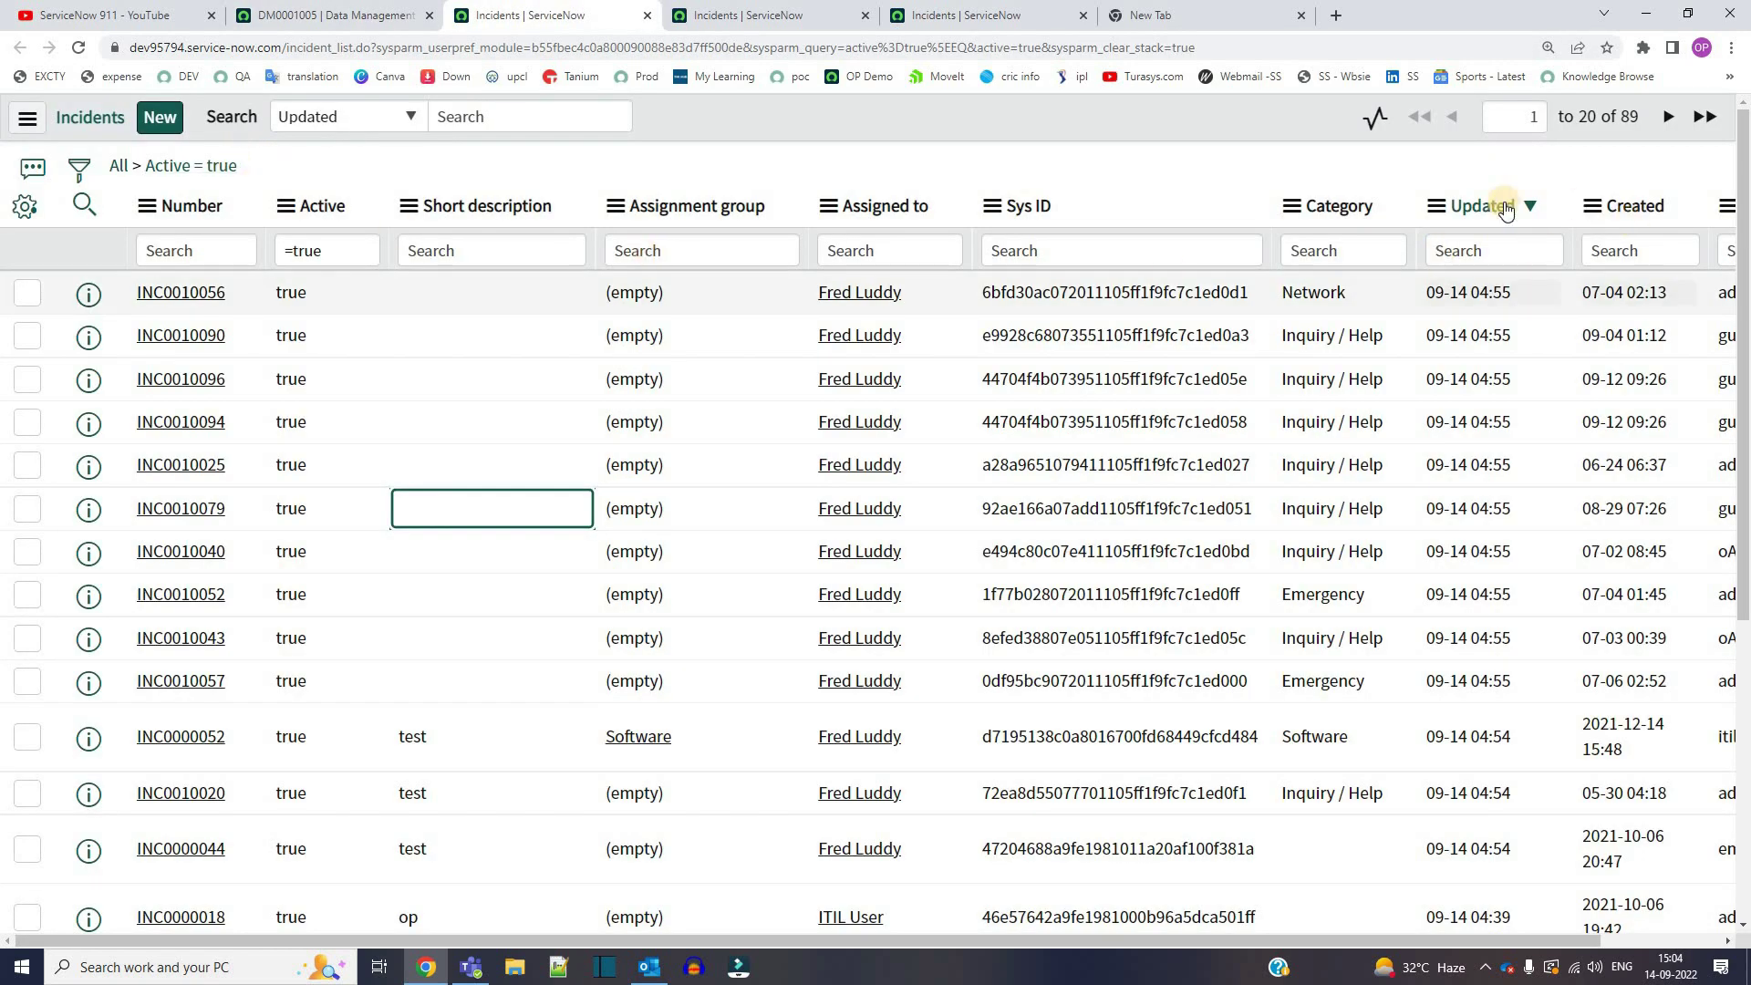
left_click(222, 171)
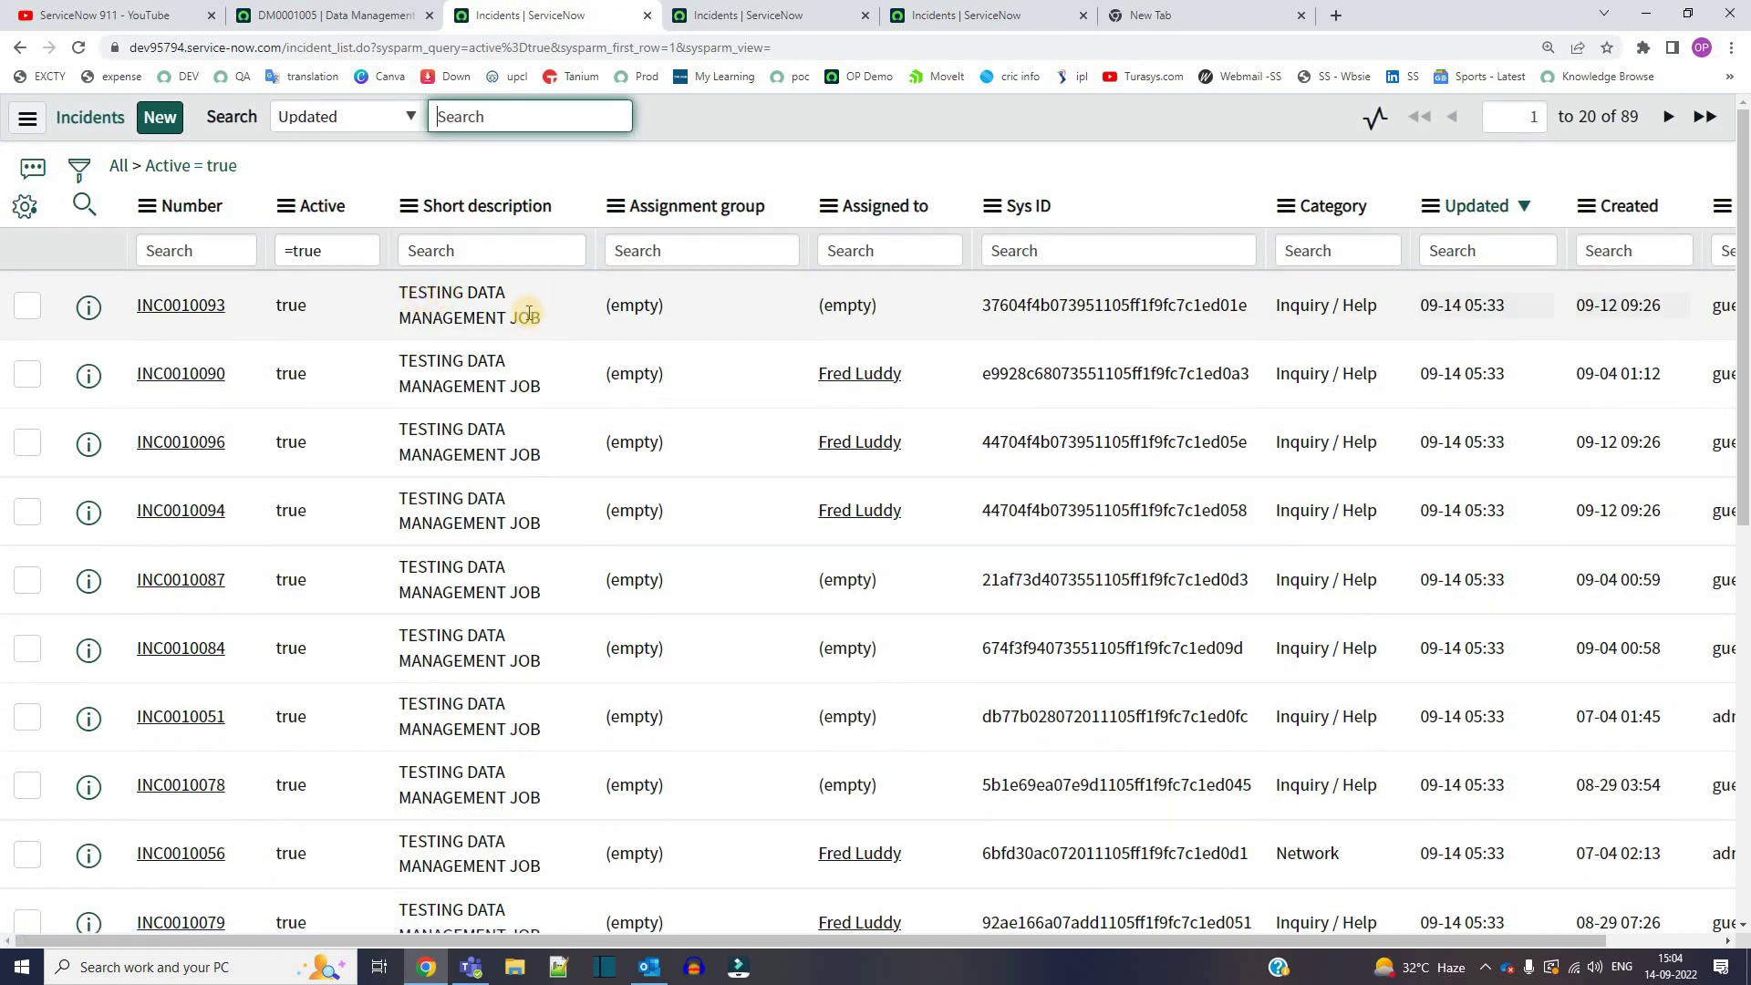
Filter incidents to Short description 'TESTING DATA MANAGEMENT JOB' via Show Matching, then return to DM0001005.
right_click(475, 310)
left_click(506, 321)
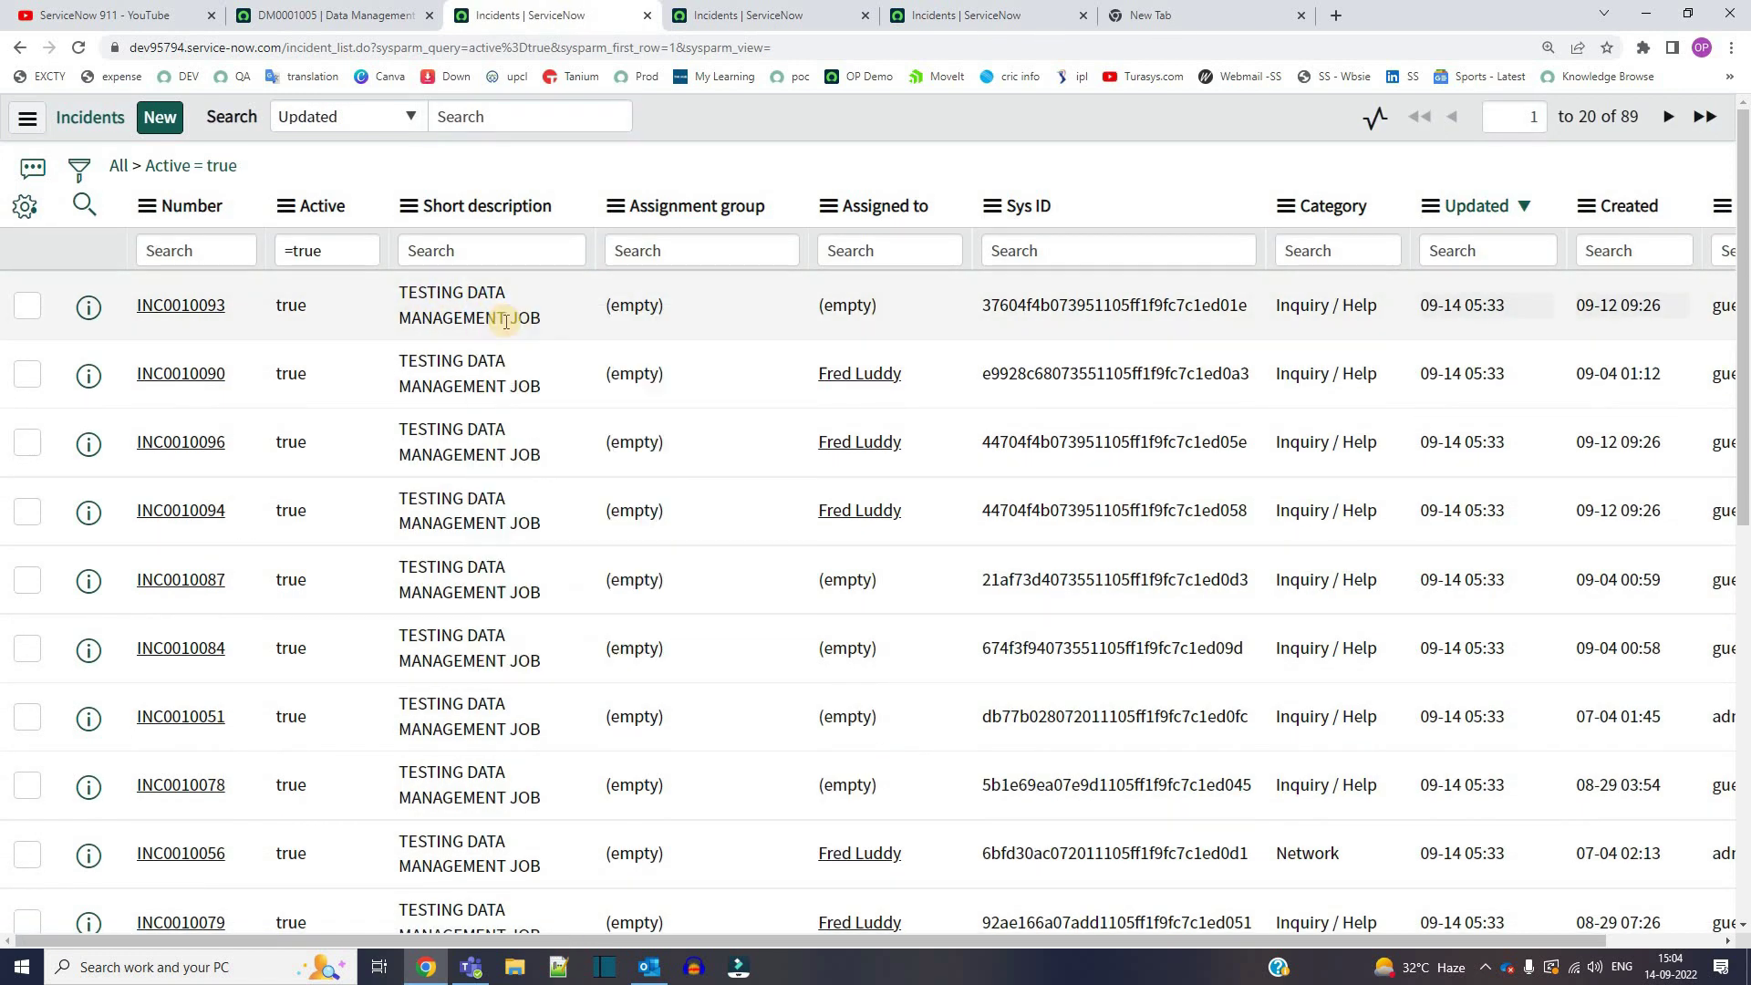
left_click(306, 13)
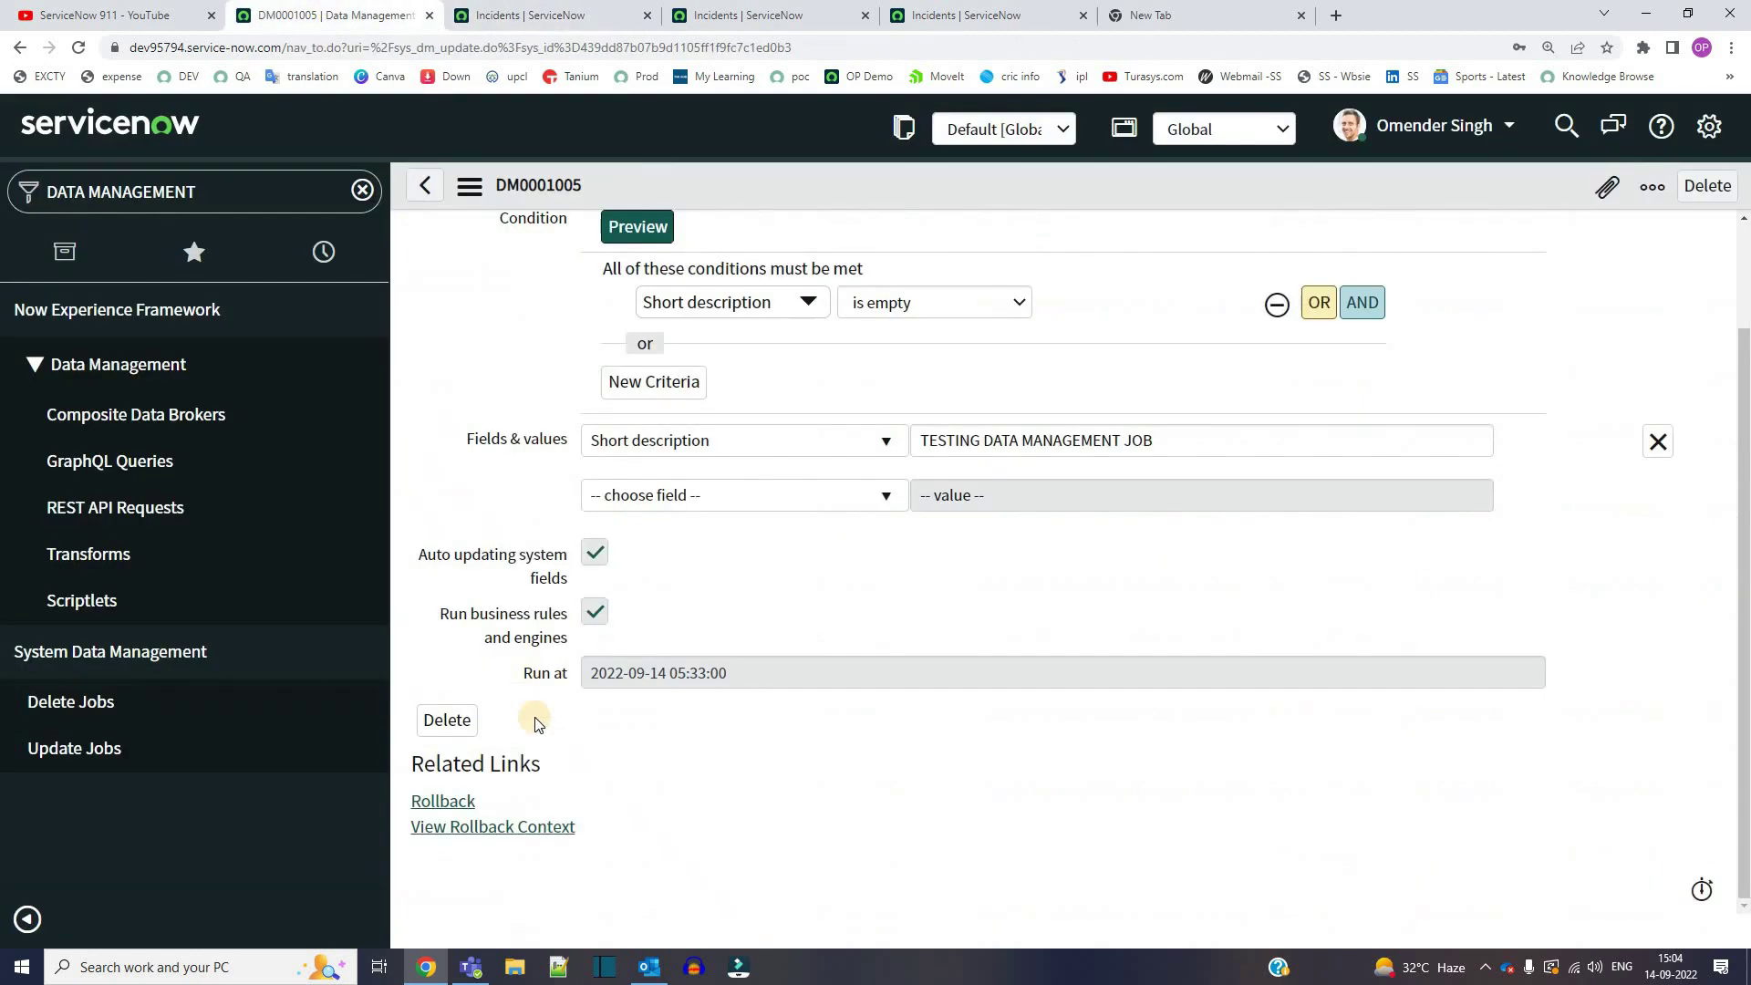
Roll back DM0001005 and reload the filtered incident list, which now shows no records.
left_click(462, 808)
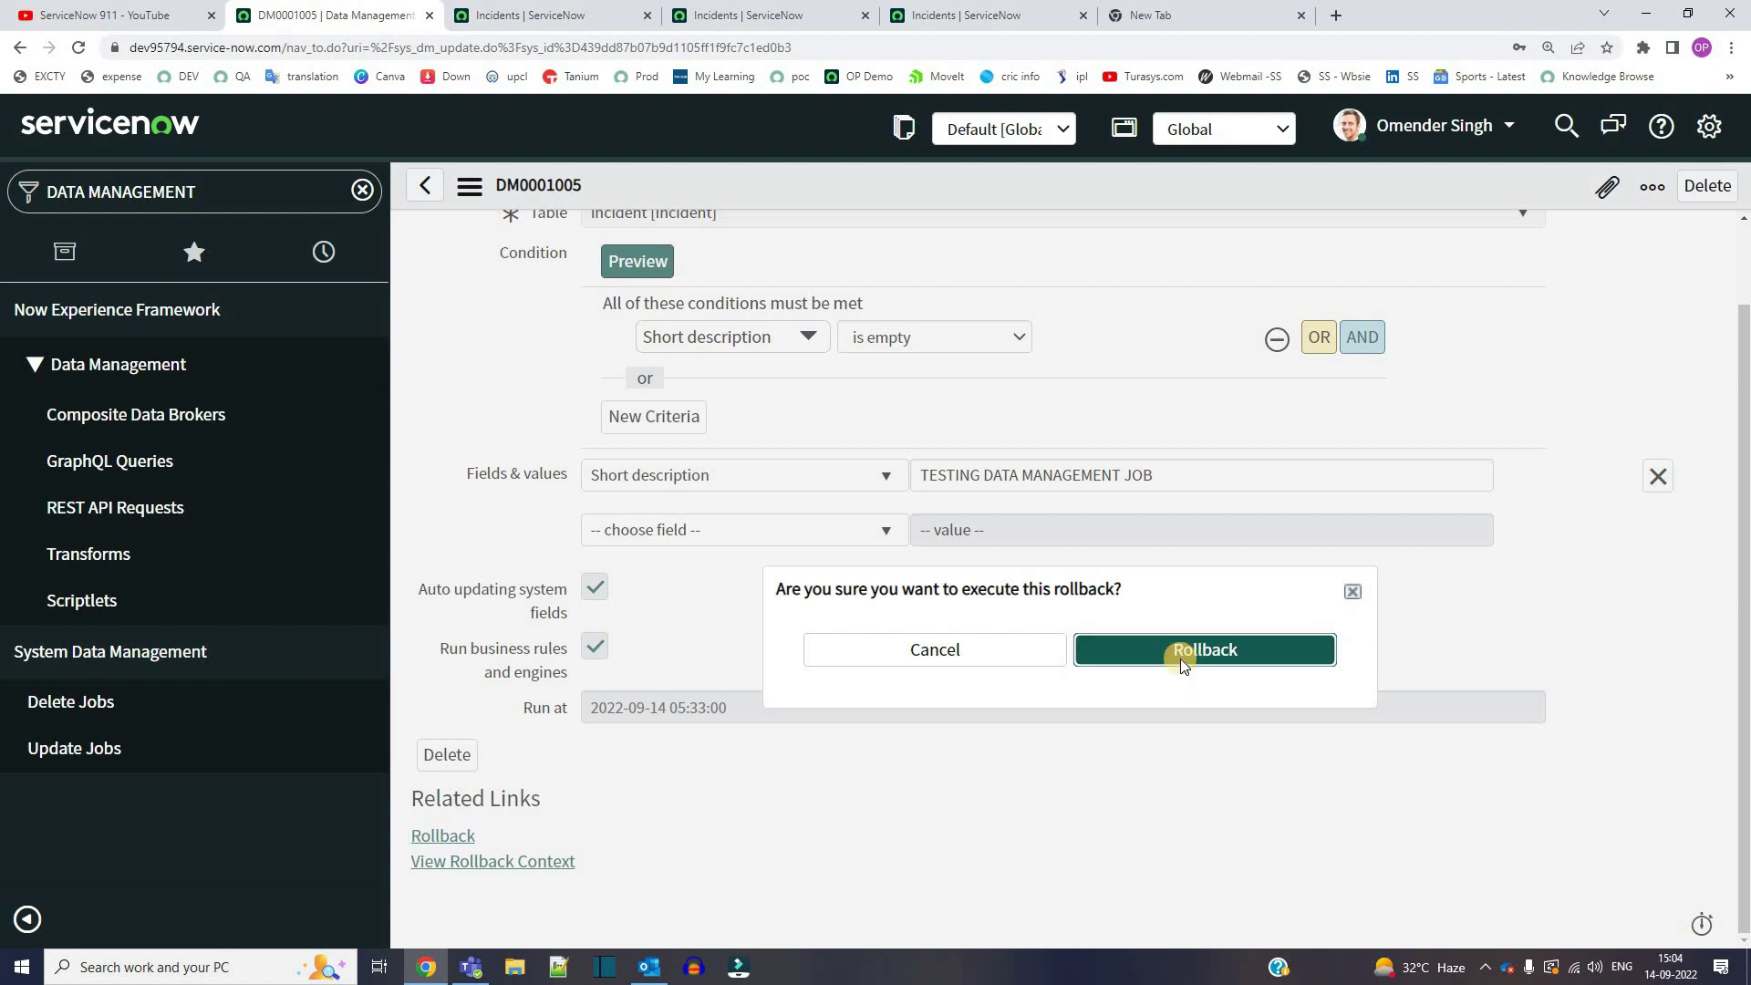
left_click(1180, 655)
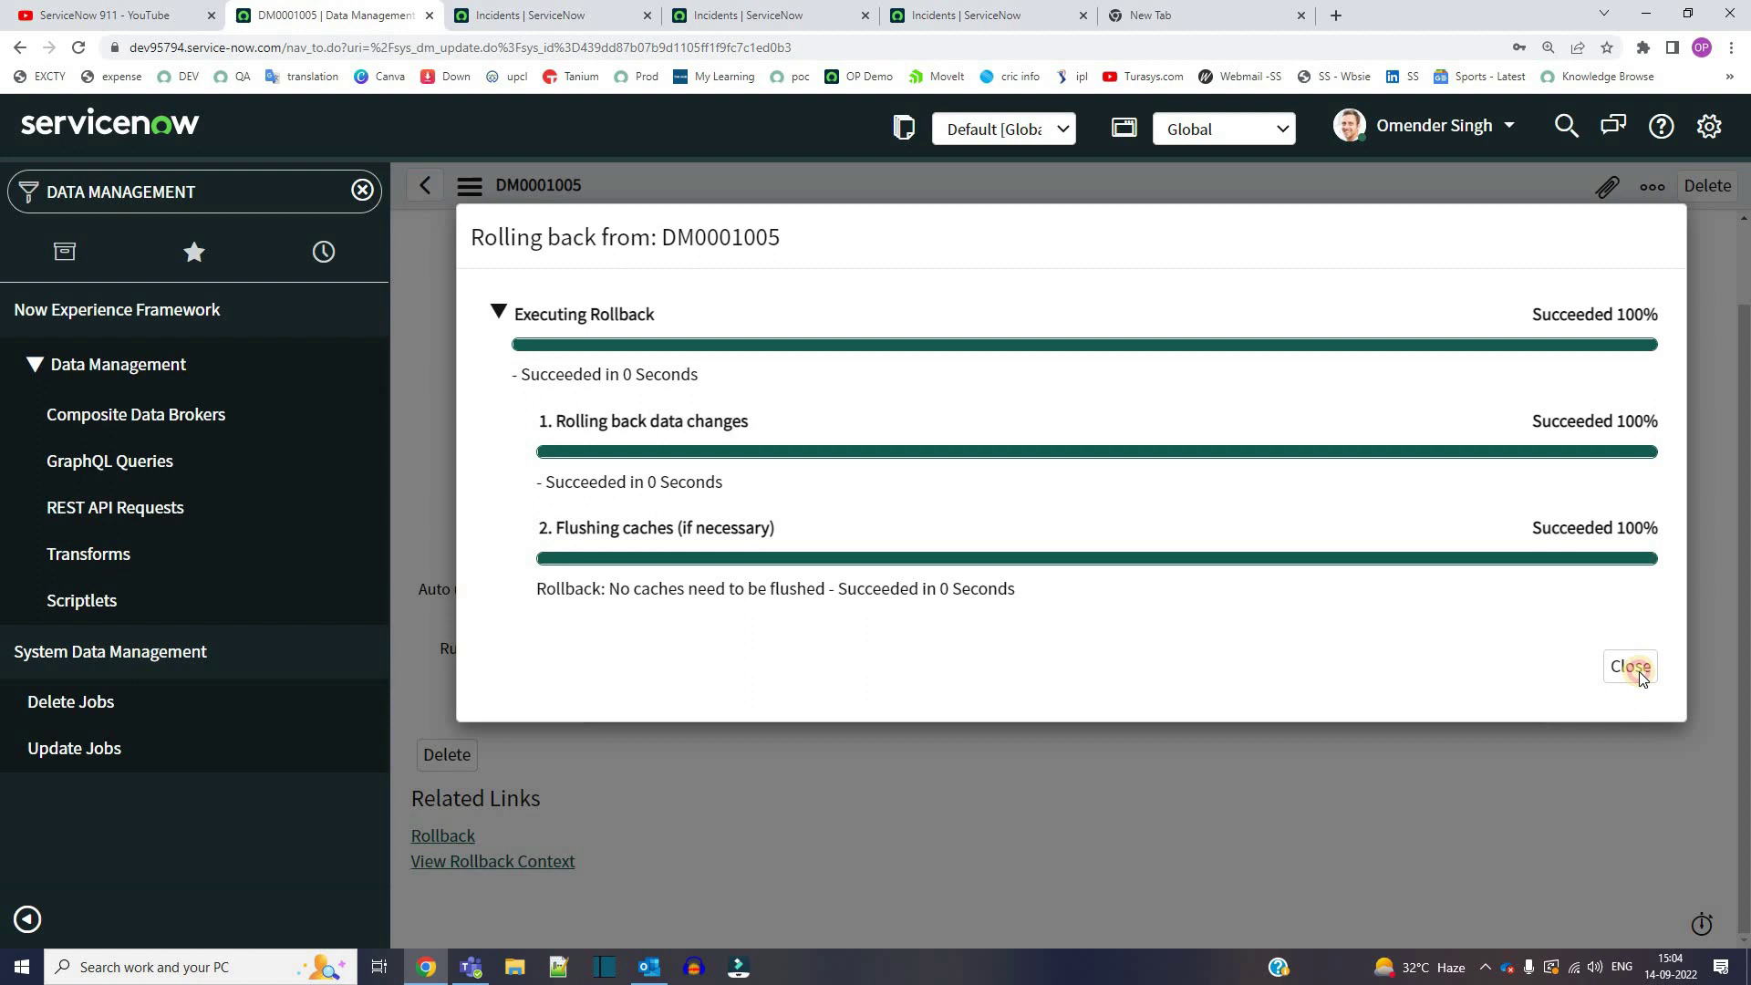
left_click(1631, 667)
left_click(515, 15)
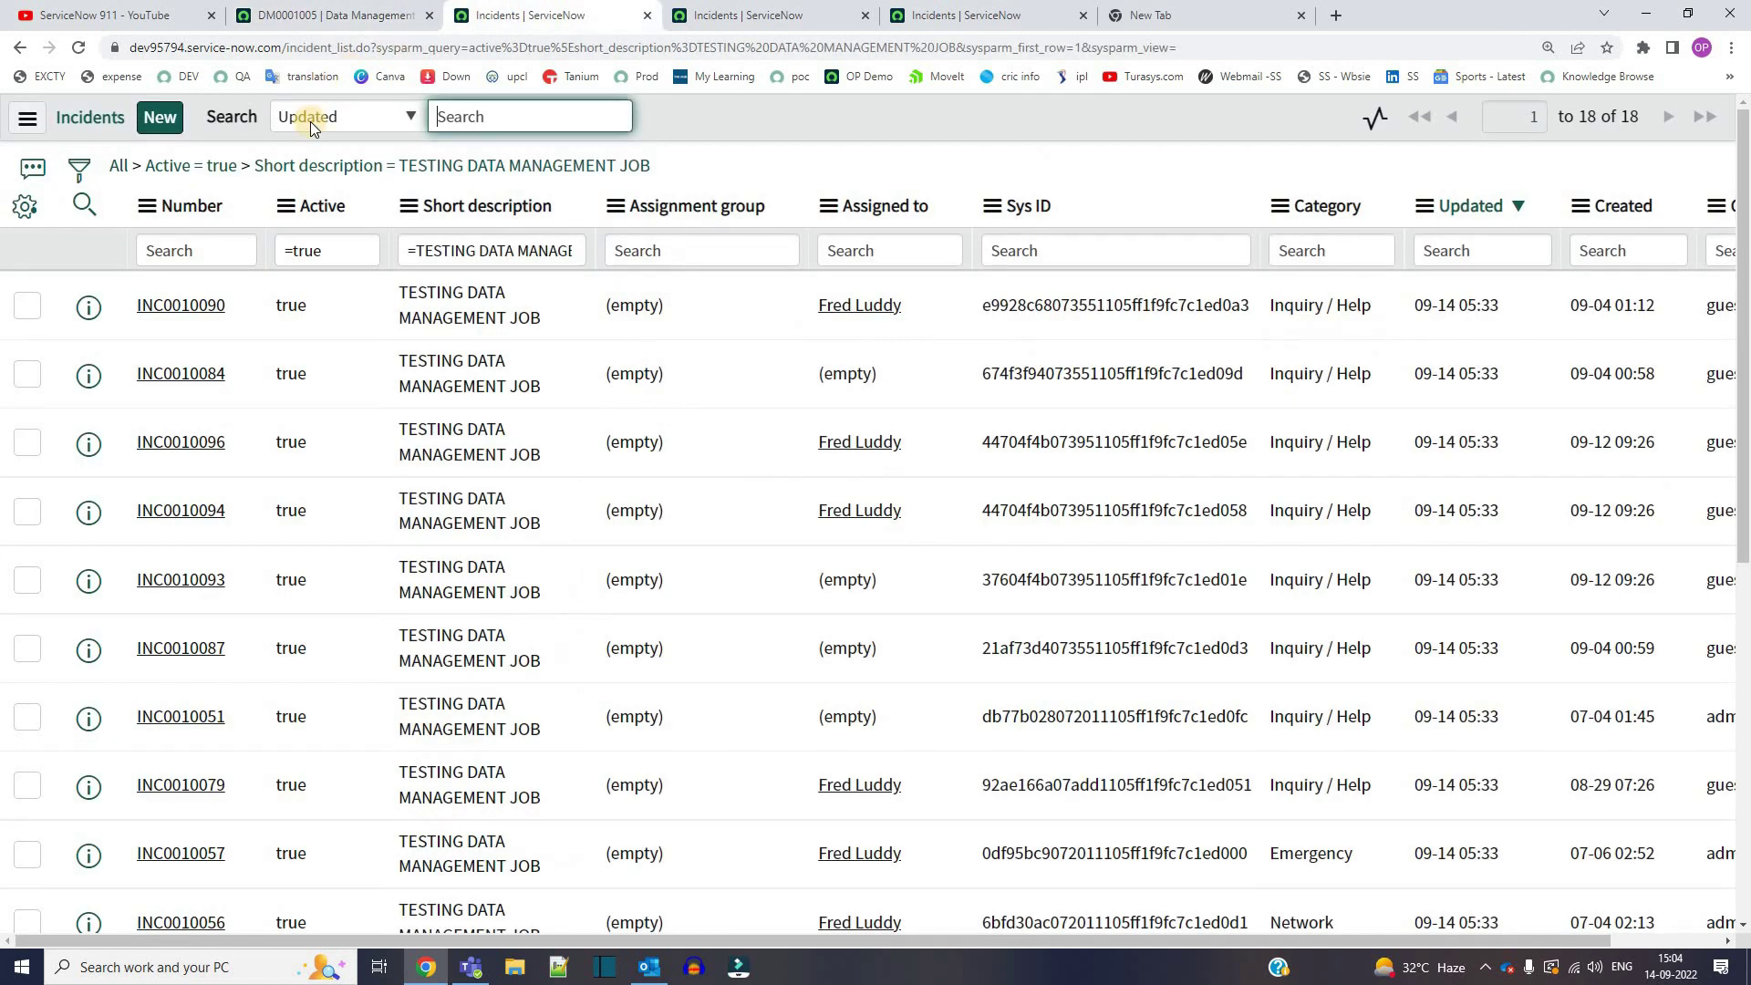
left_click(78, 48)
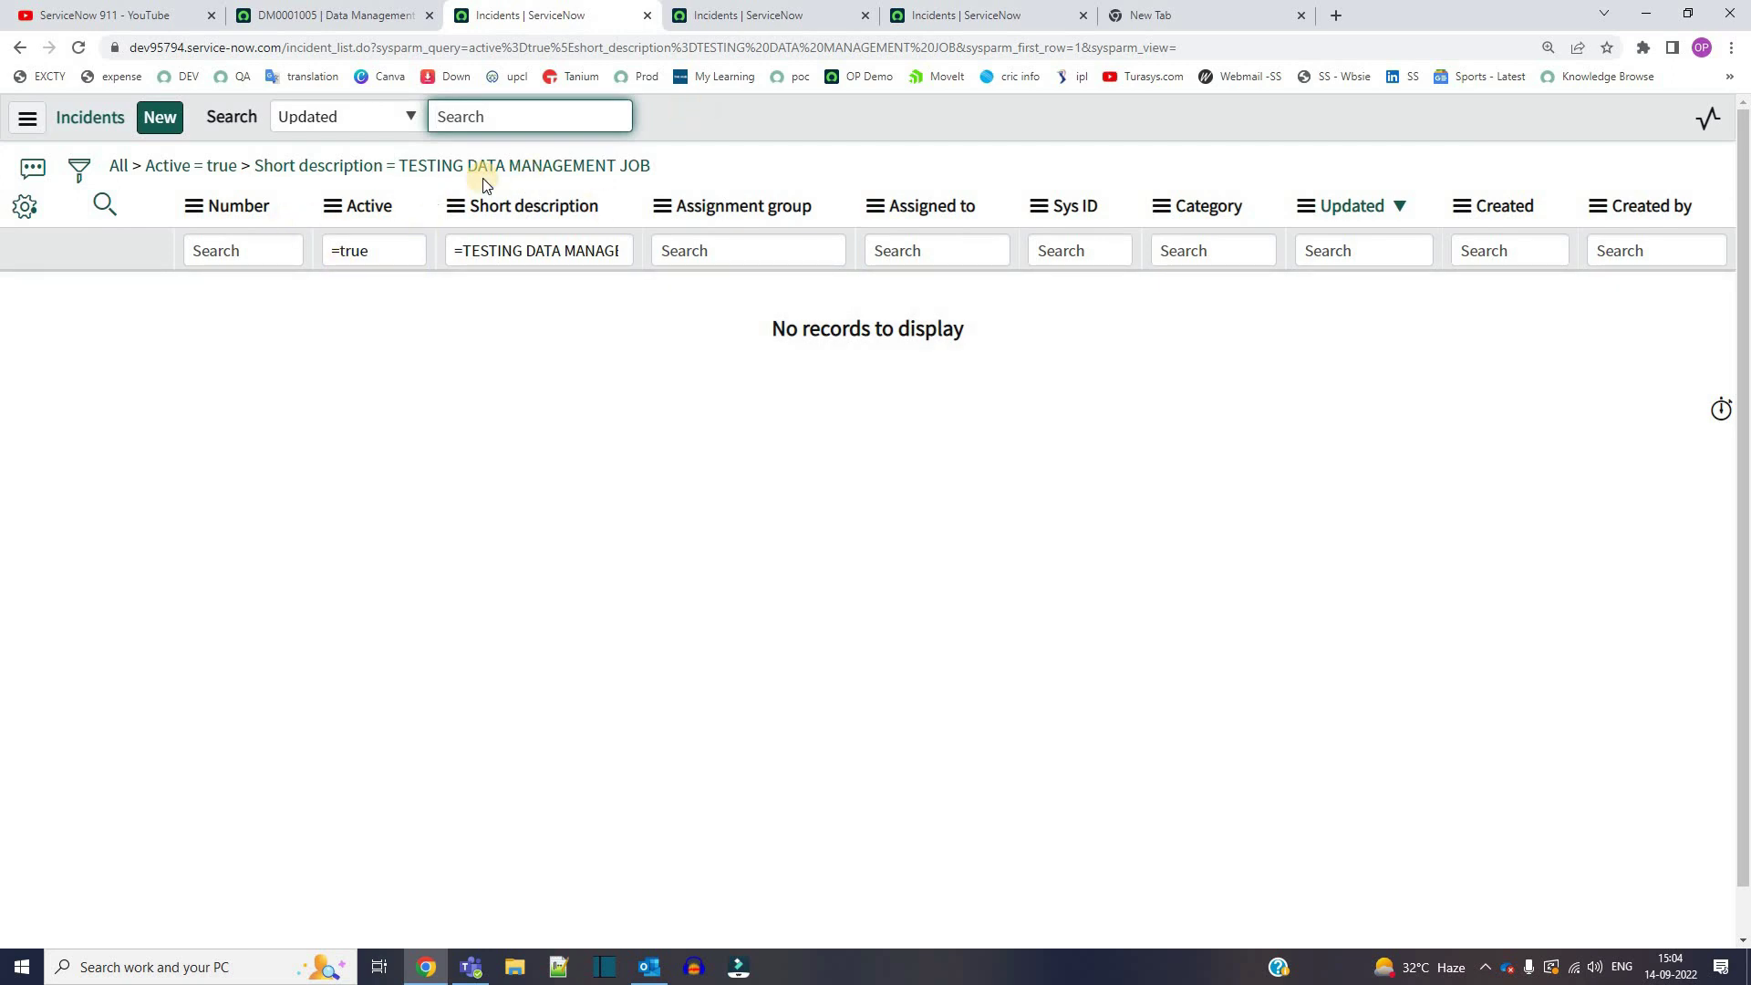
Re-preview DM0001005 to confirm 18 empty-description incidents again, then inspect the Run at time.
left_click(315, 20)
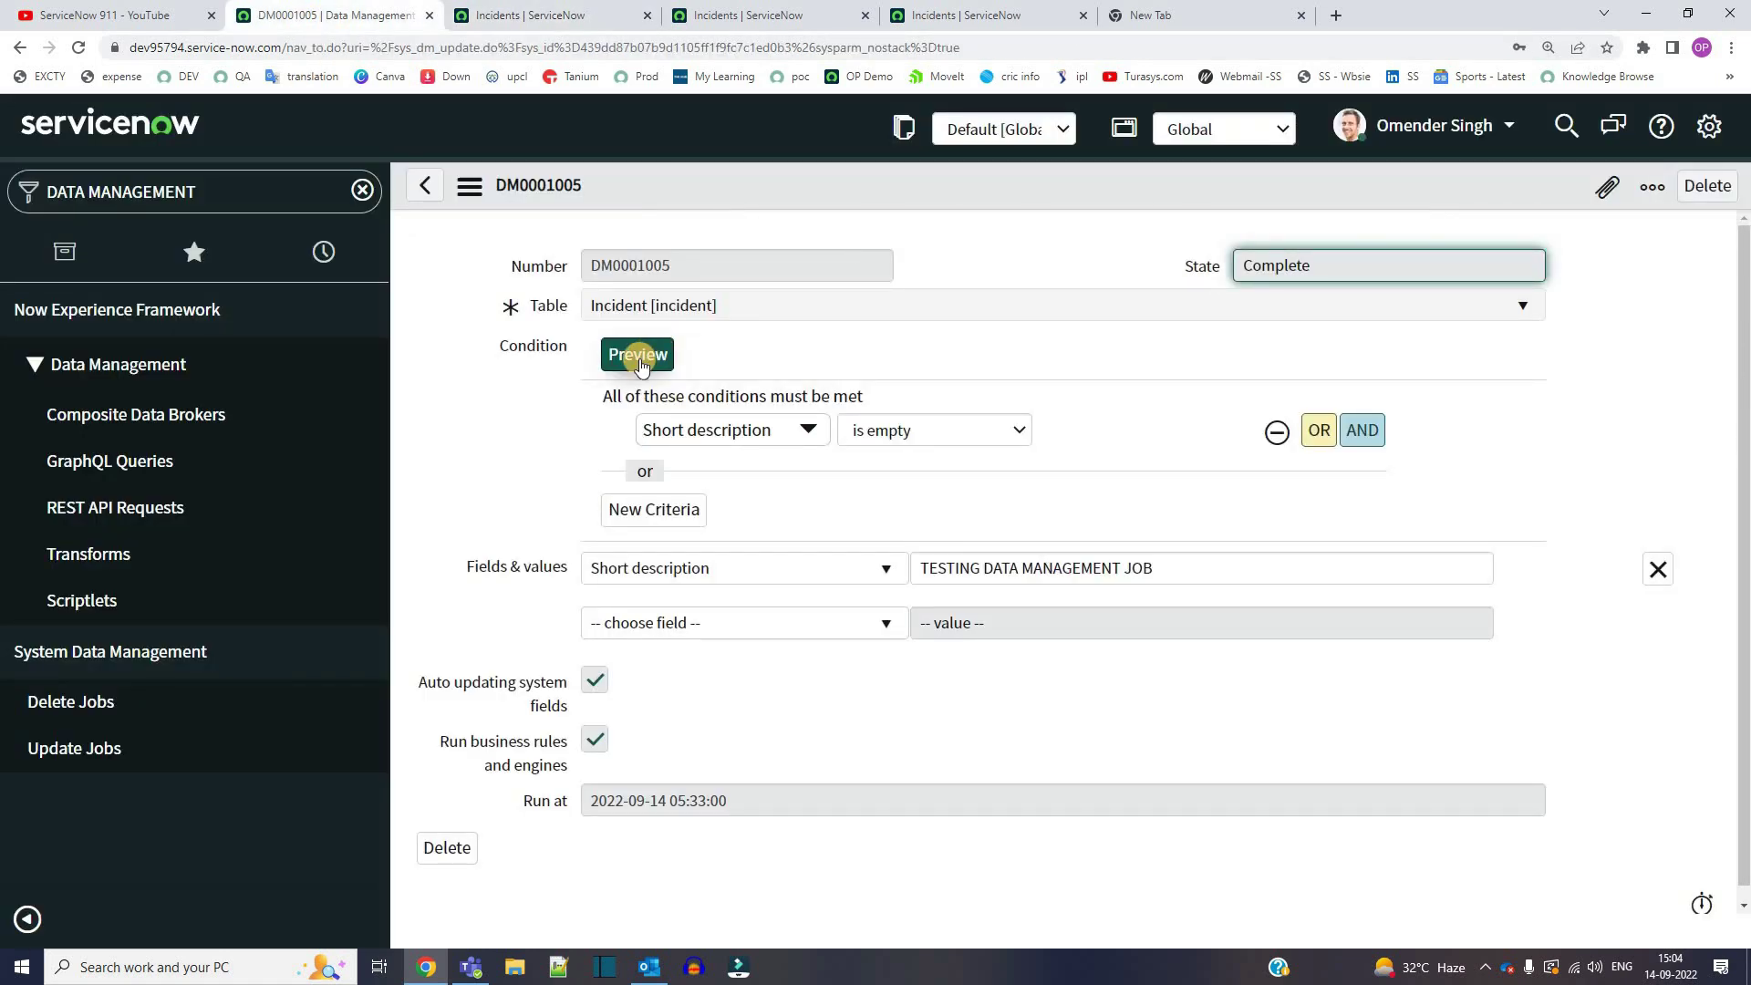
left_click(638, 358)
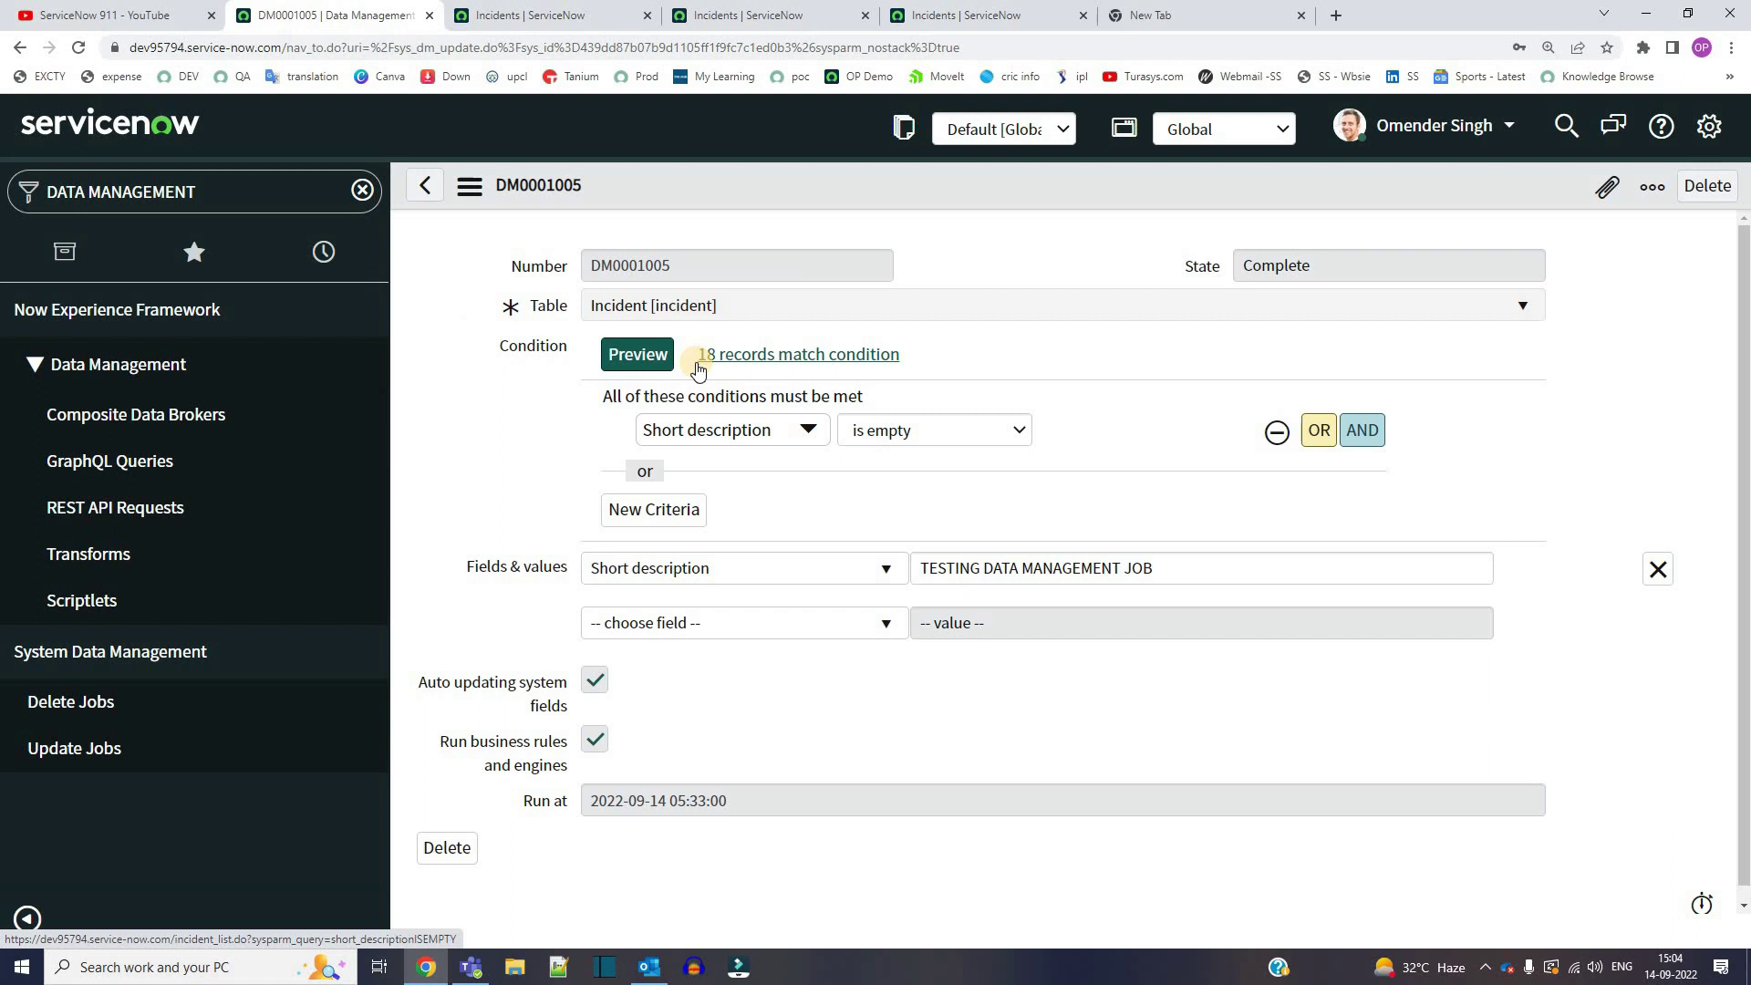
middle_click(799, 355)
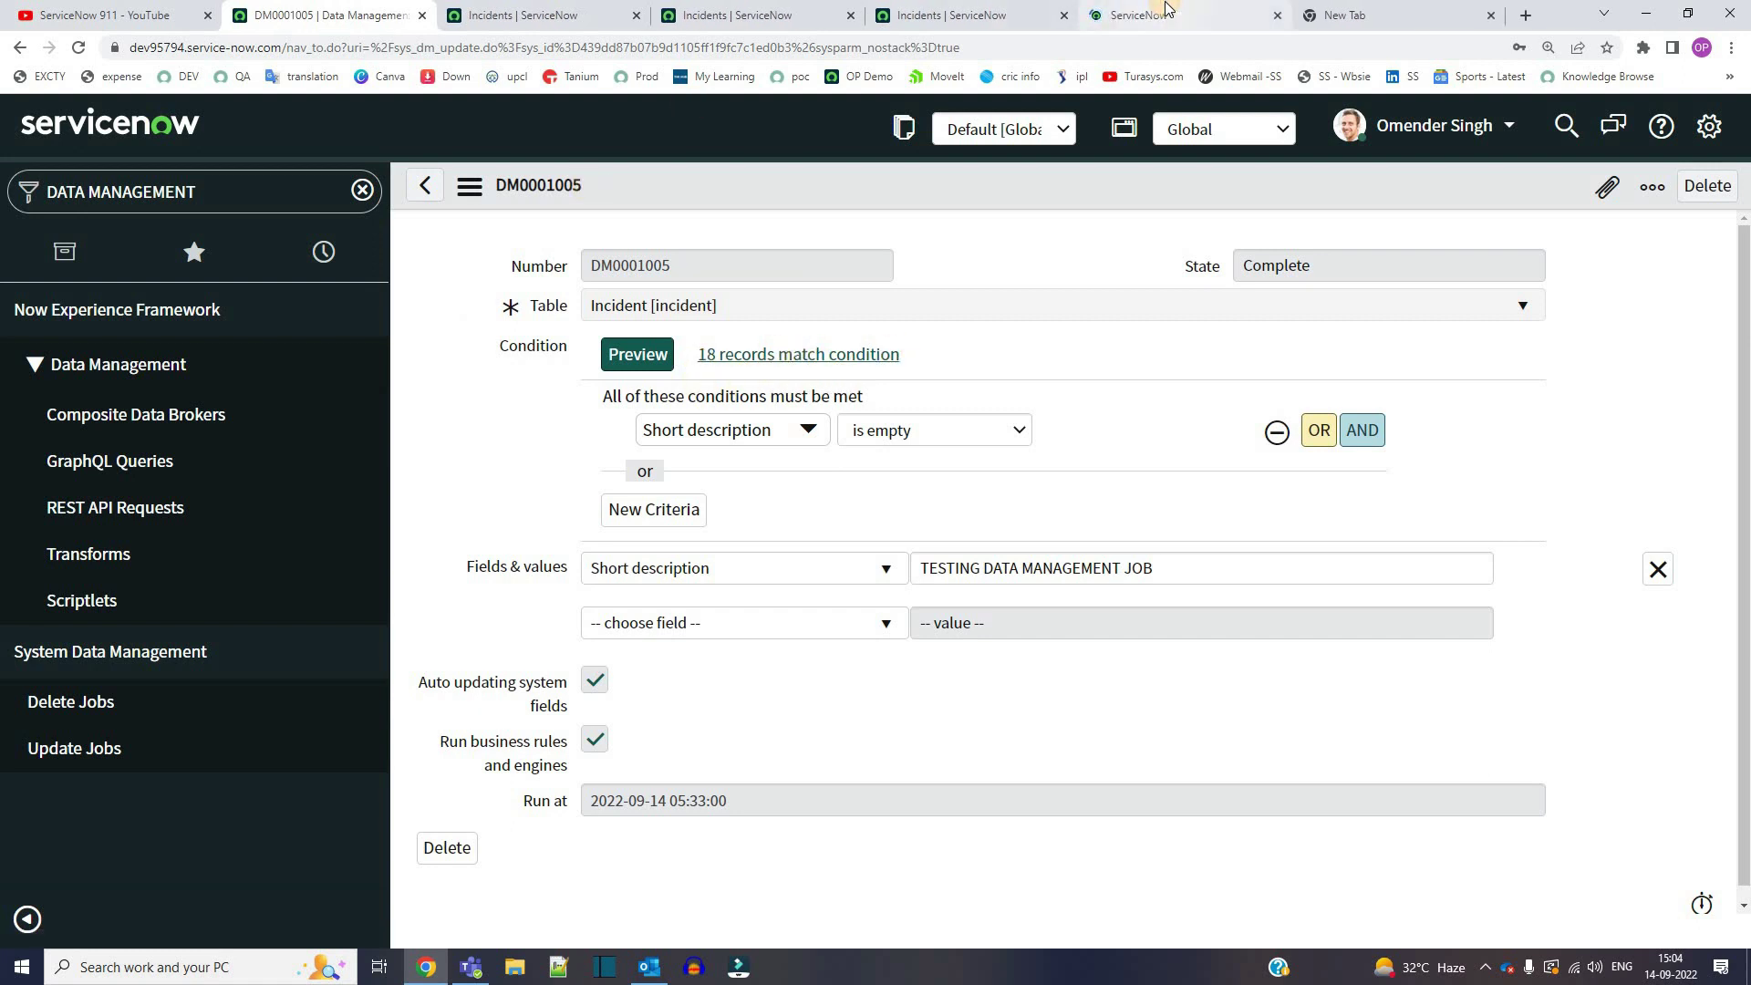
left_click(1164, 9)
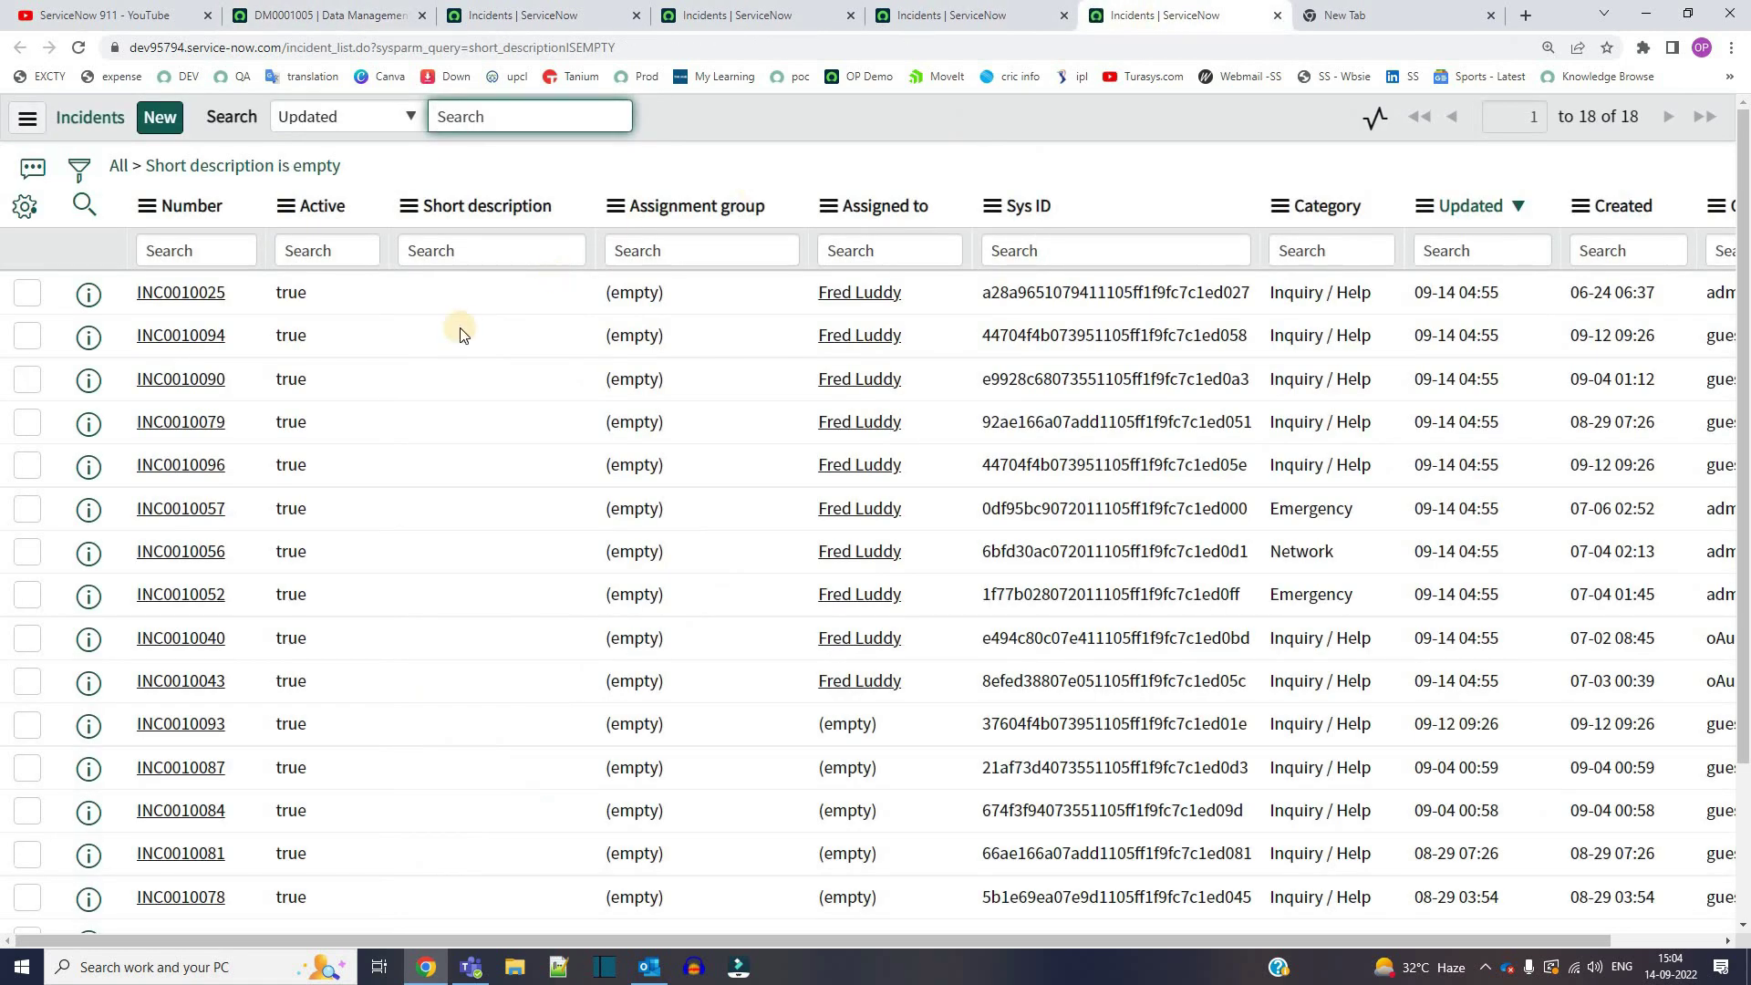
left_click(301, 14)
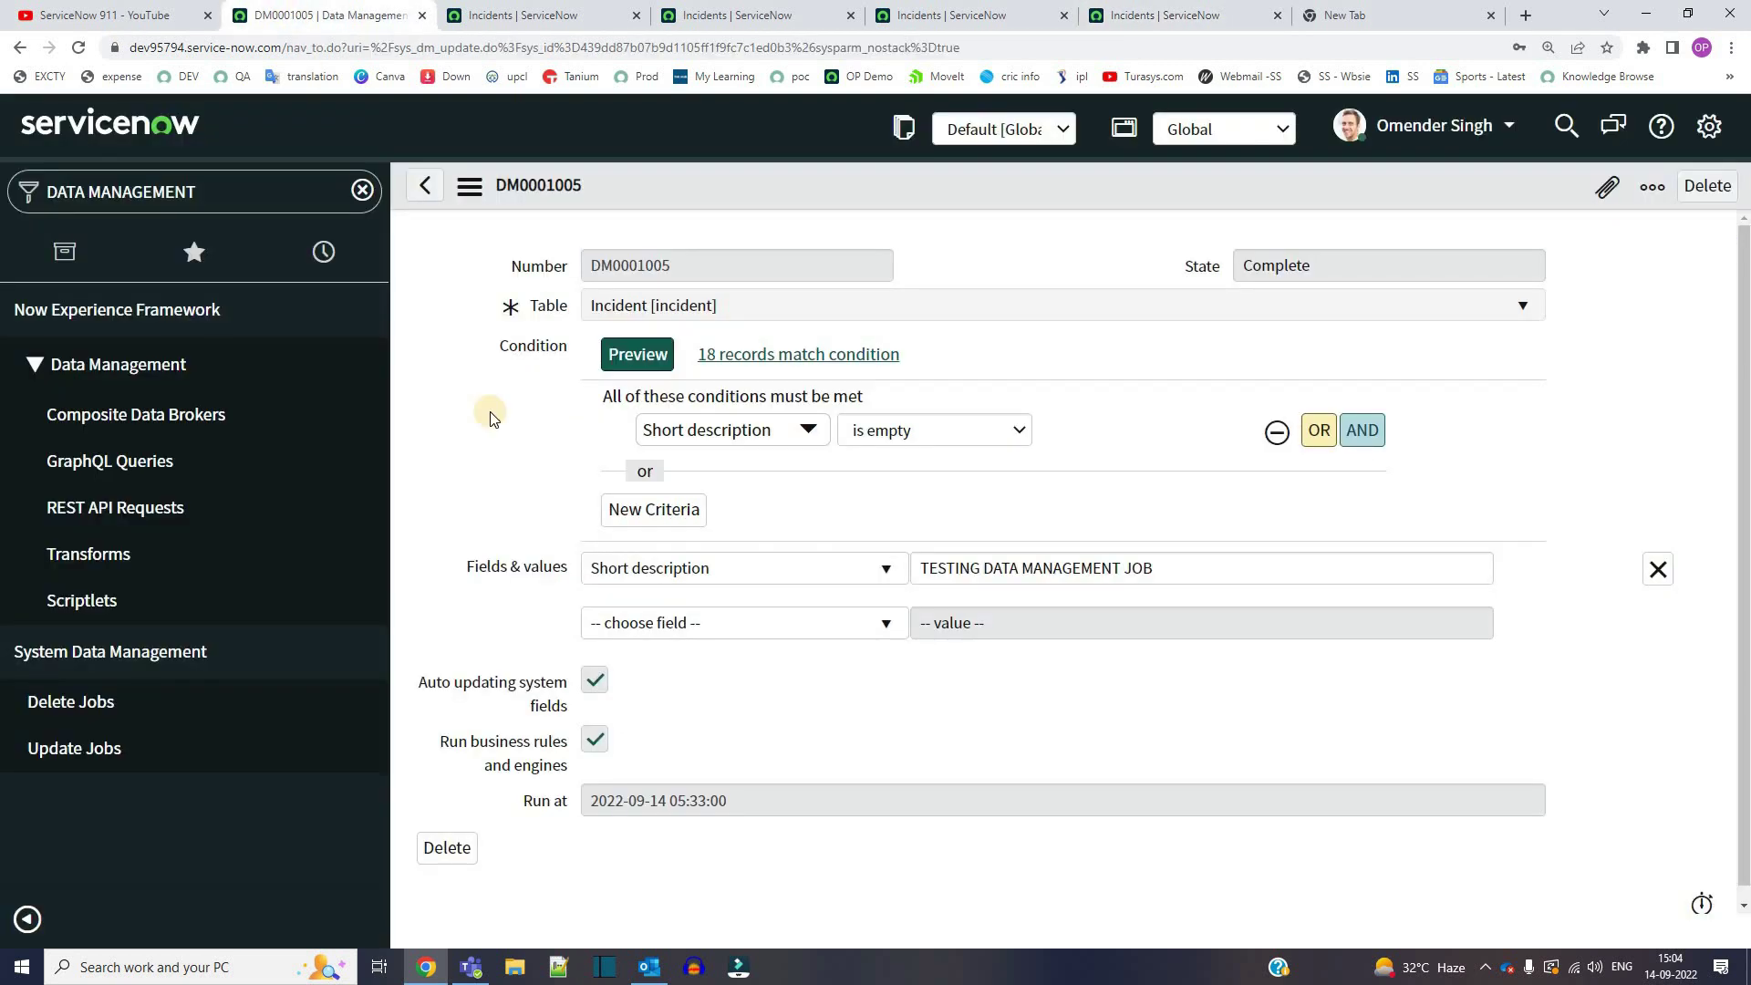
triple_click(608, 804)
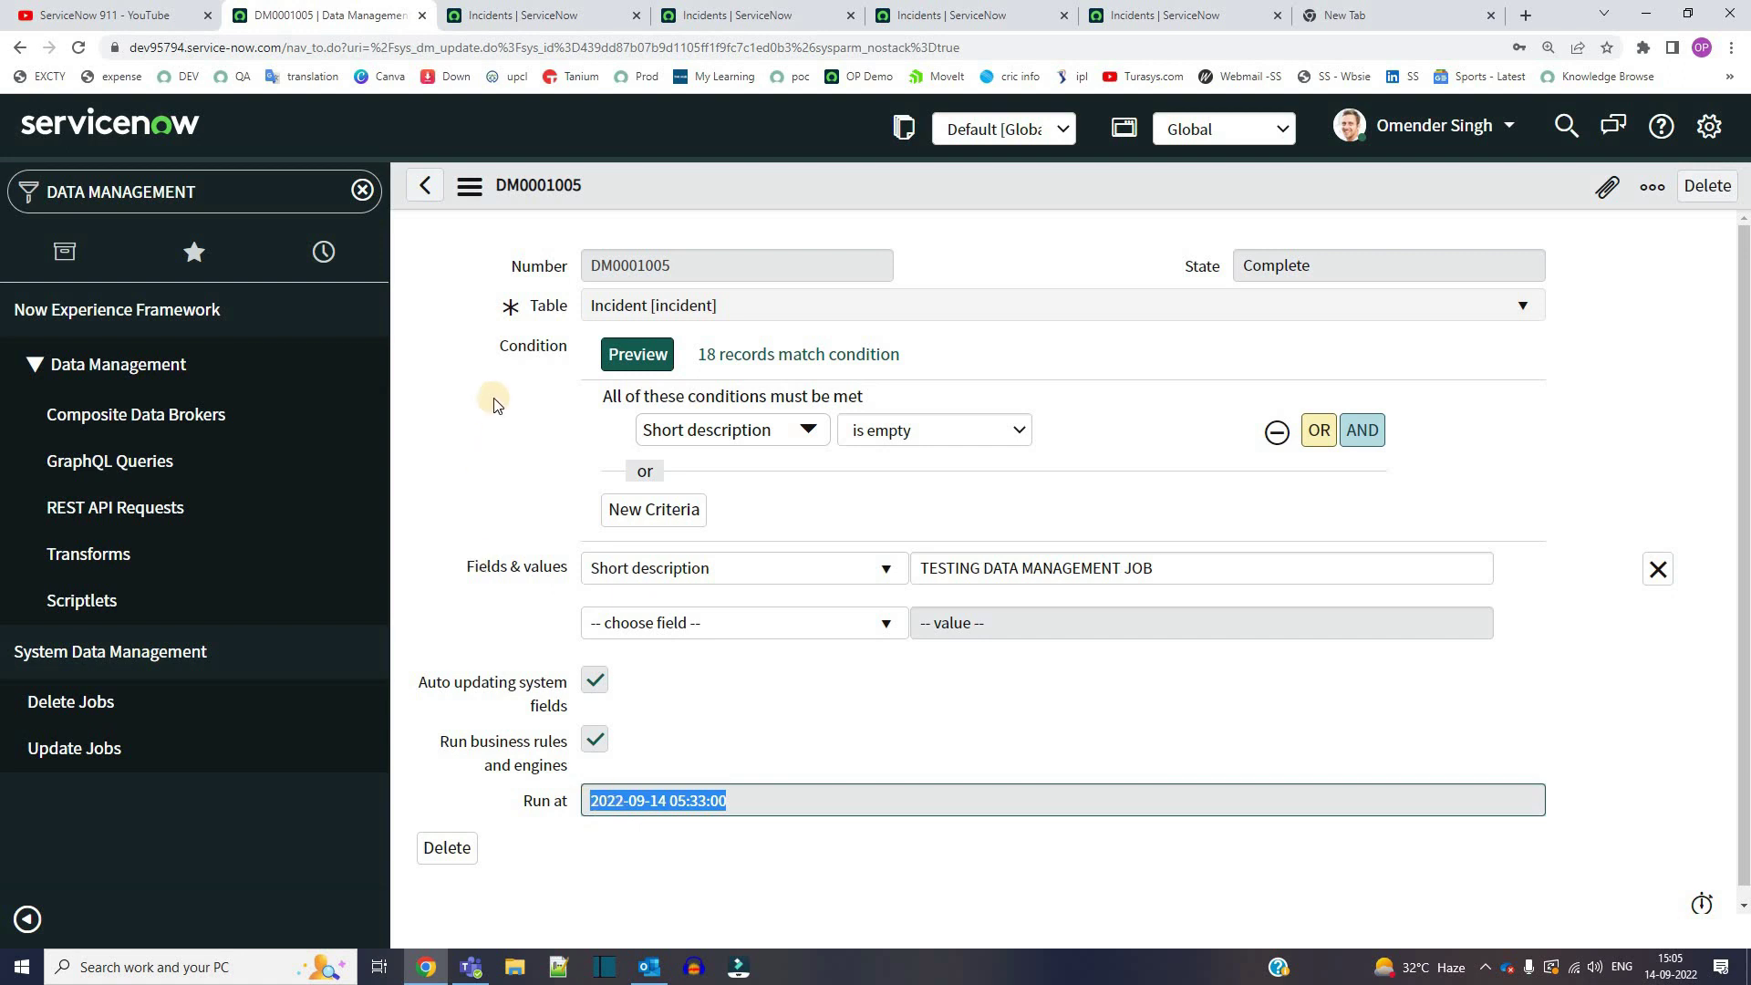
left_click(490, 455)
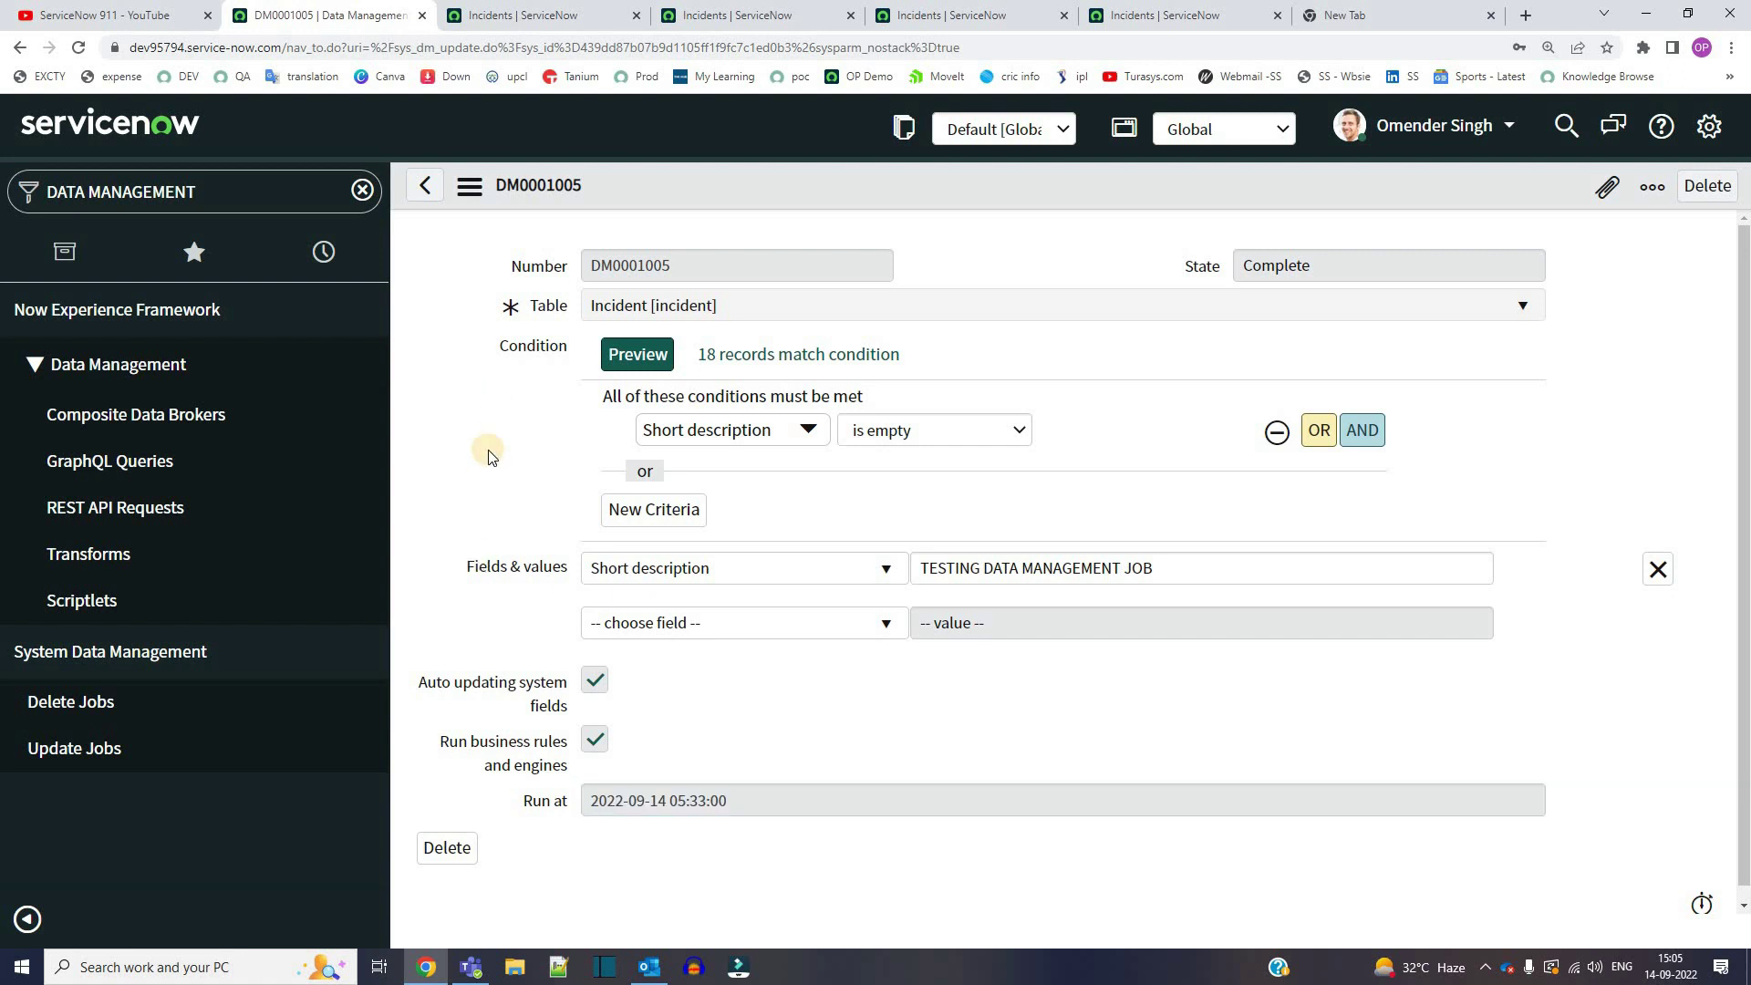